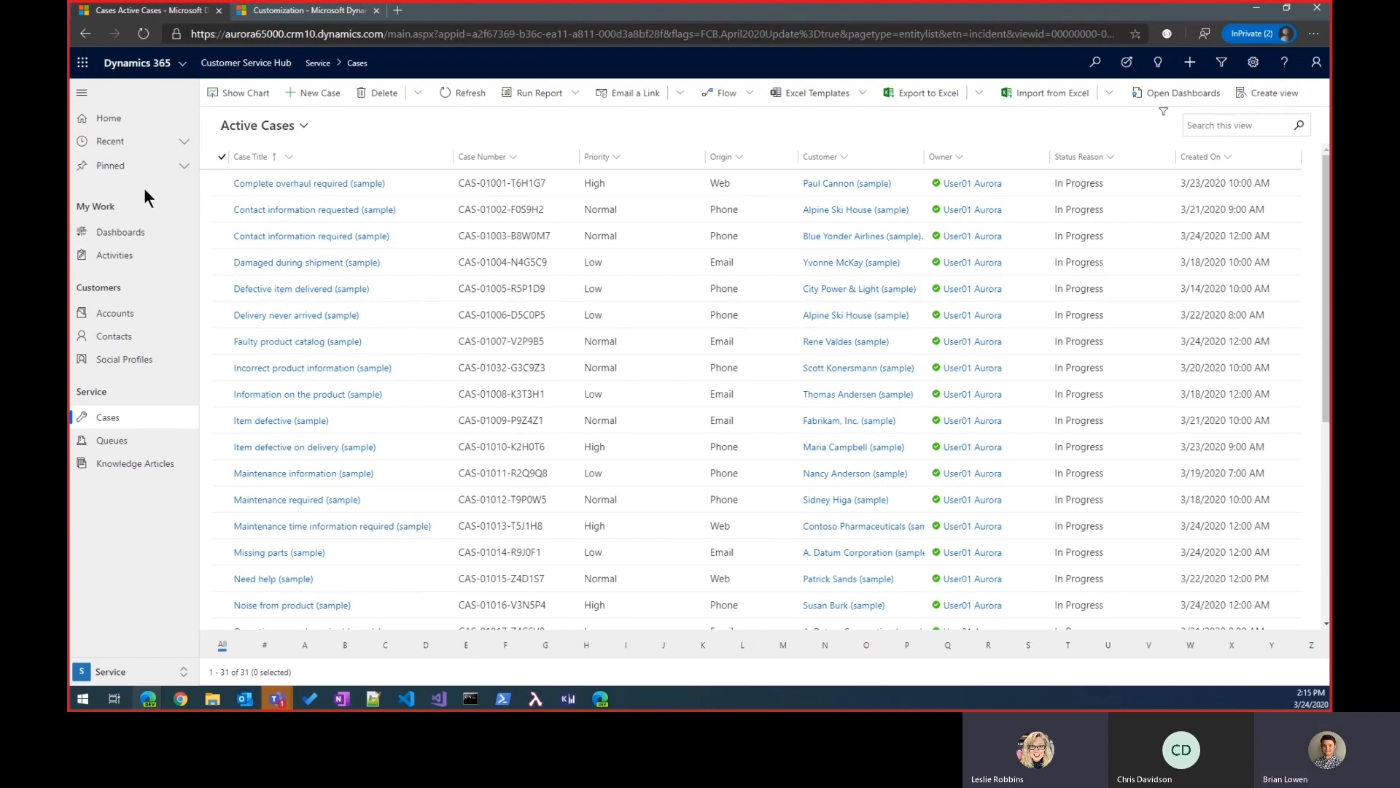
Step: Inspect the Resolution Type choices offered when resolving the case Complete overhaul required (sample), and discard the resolution form without saving
click(223, 184)
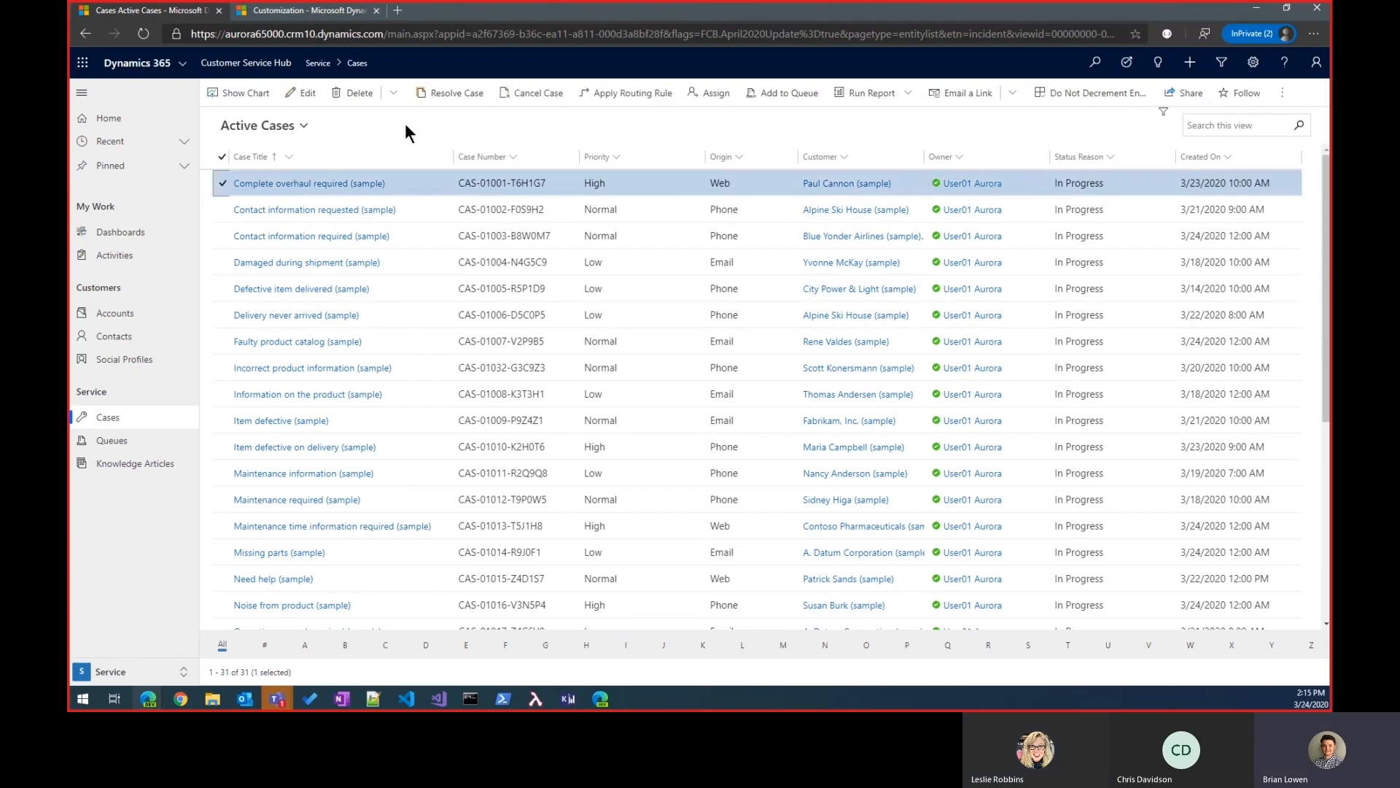
click(458, 94)
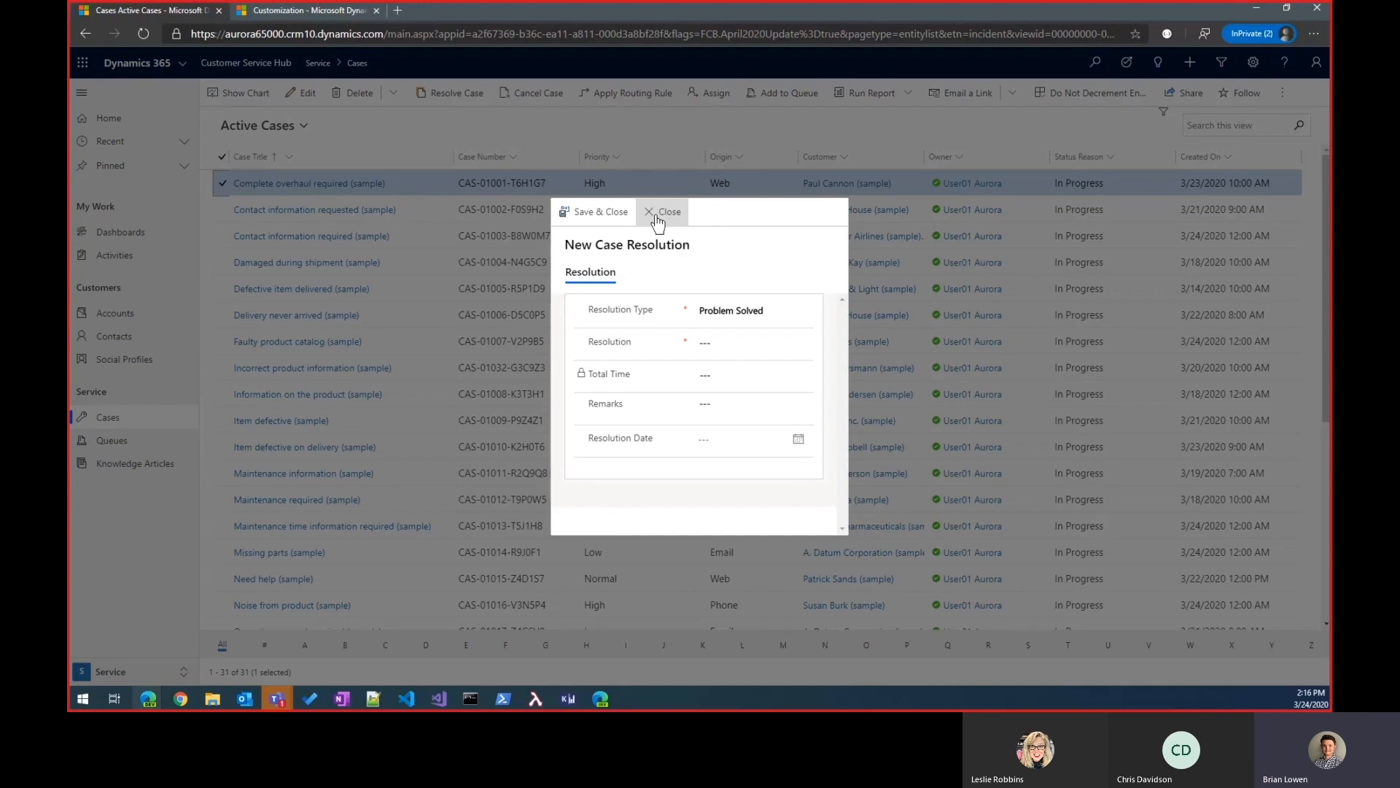
click(732, 310)
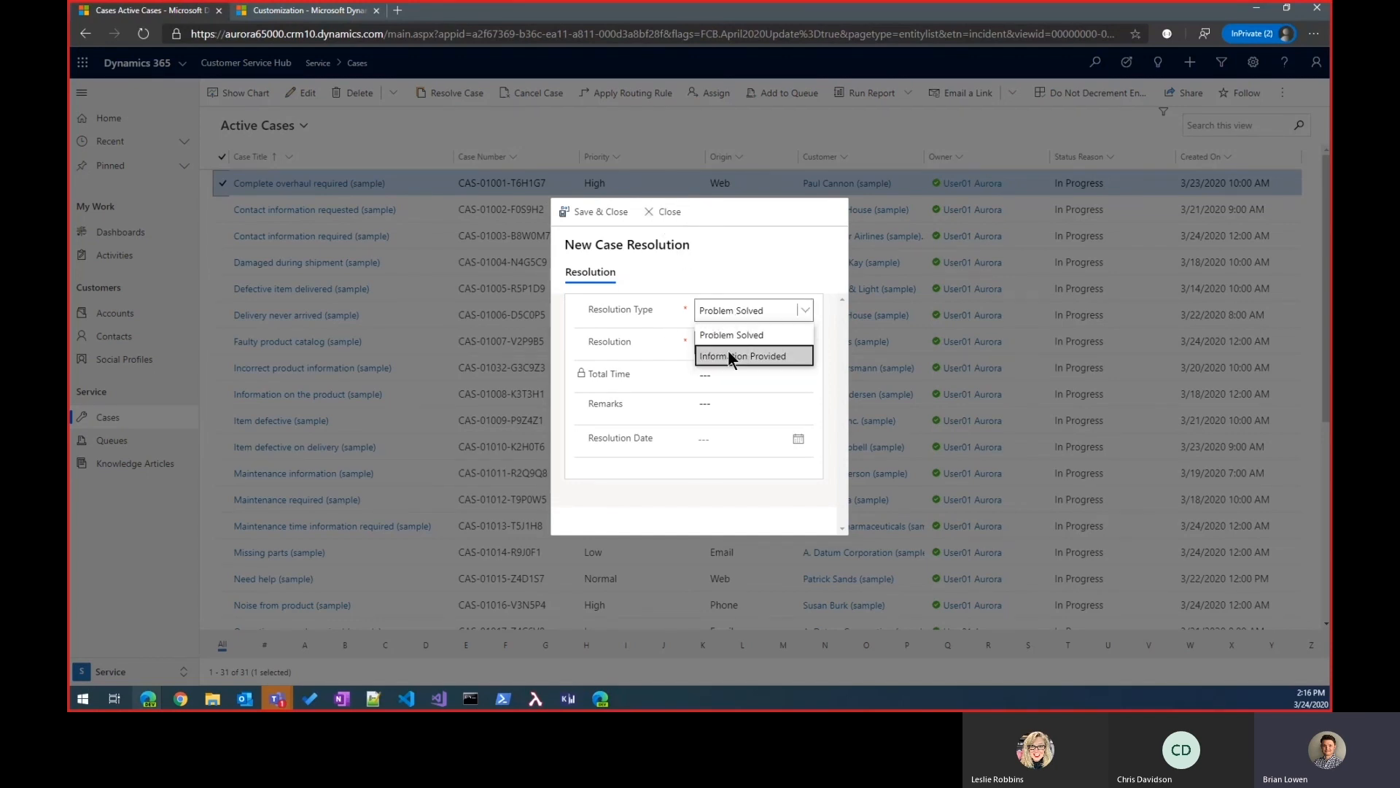
click(715, 335)
click(664, 212)
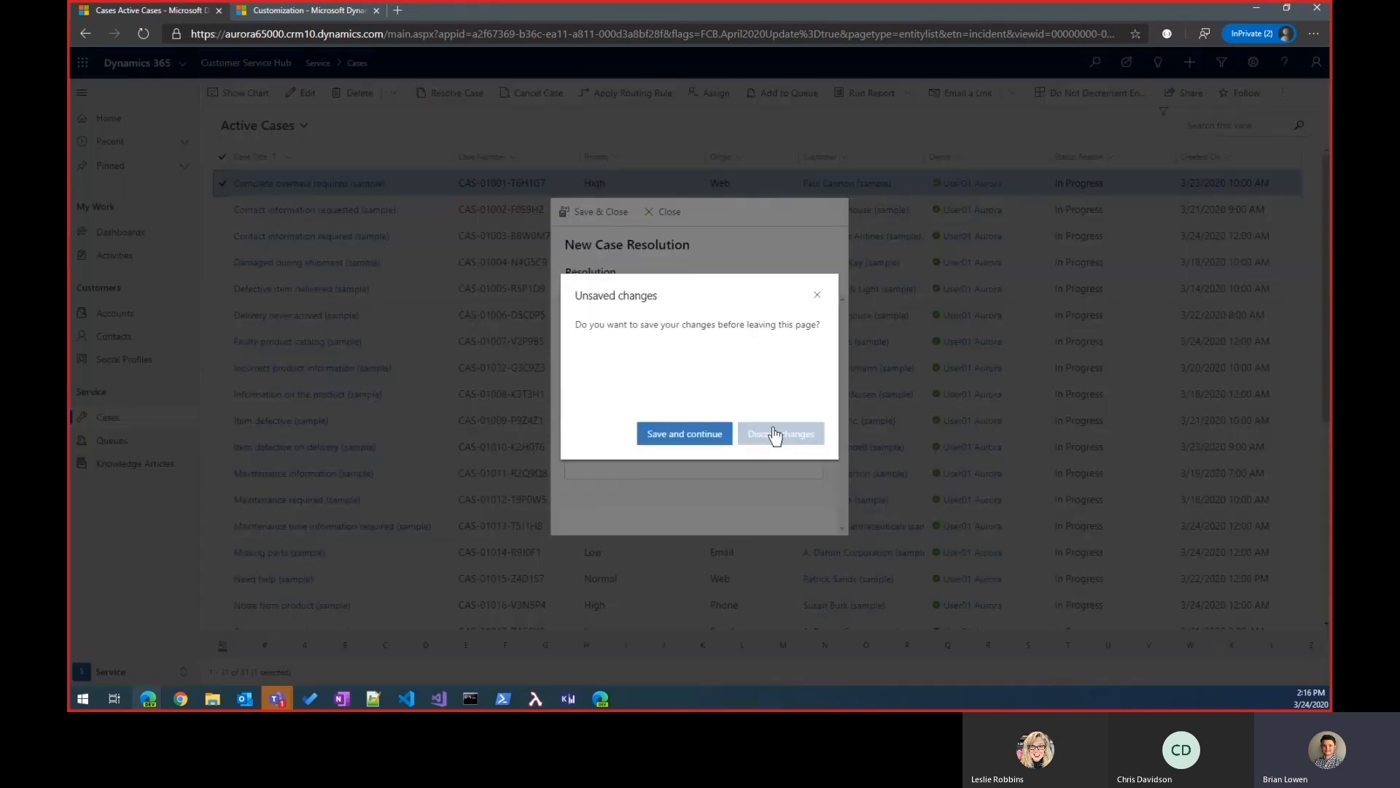
click(774, 434)
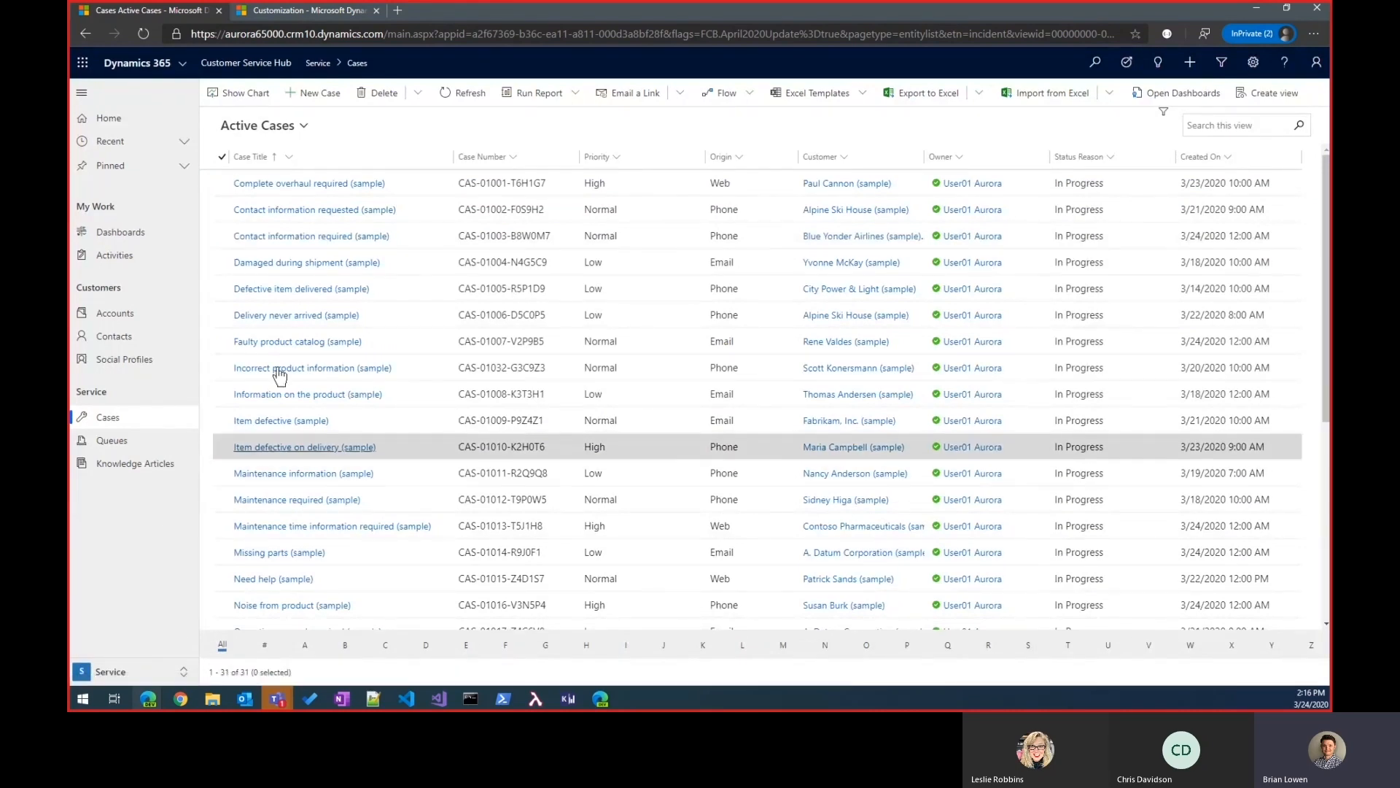
Step: In the Default Solution window, sort the Case entity's fields by name in descending order and open the statuscode field
click(296, 10)
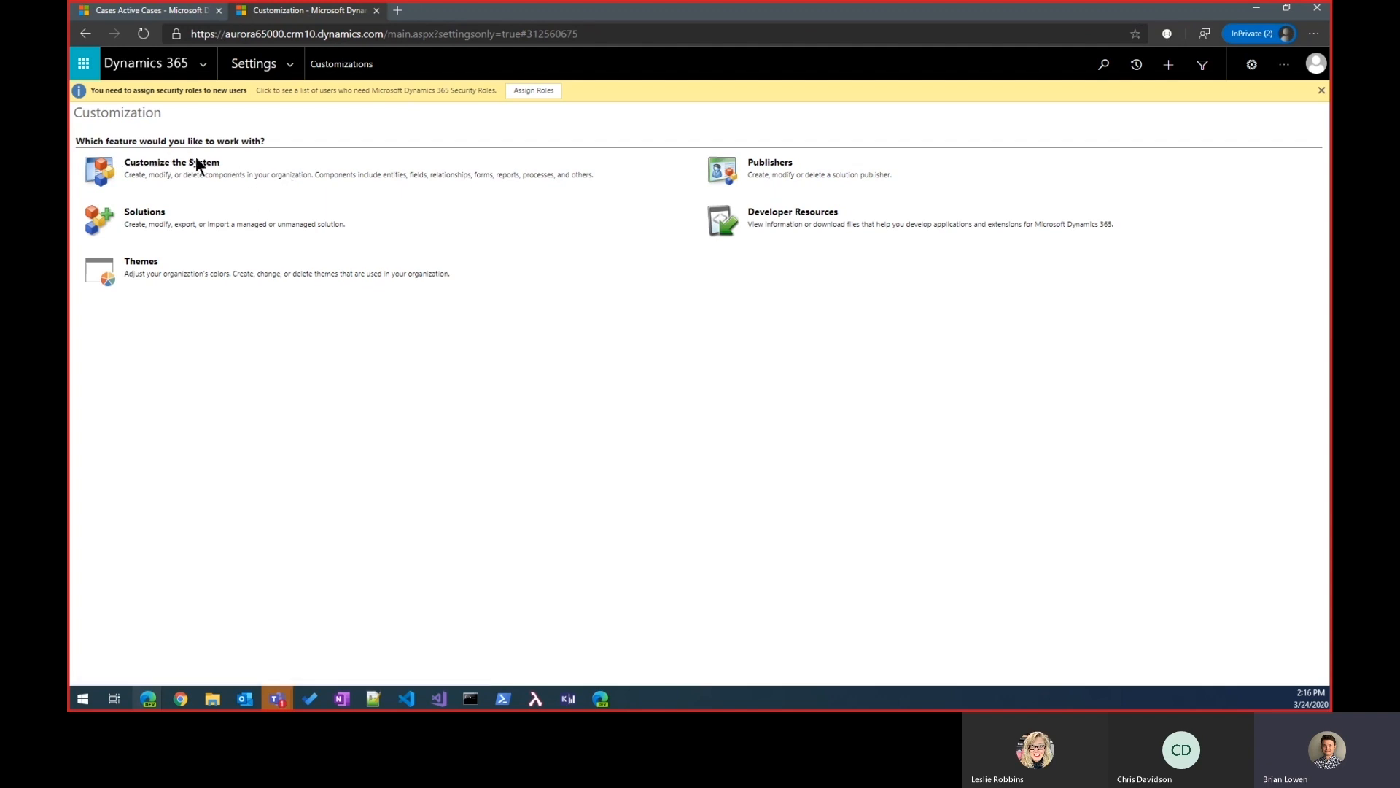
mouse_move(162, 702)
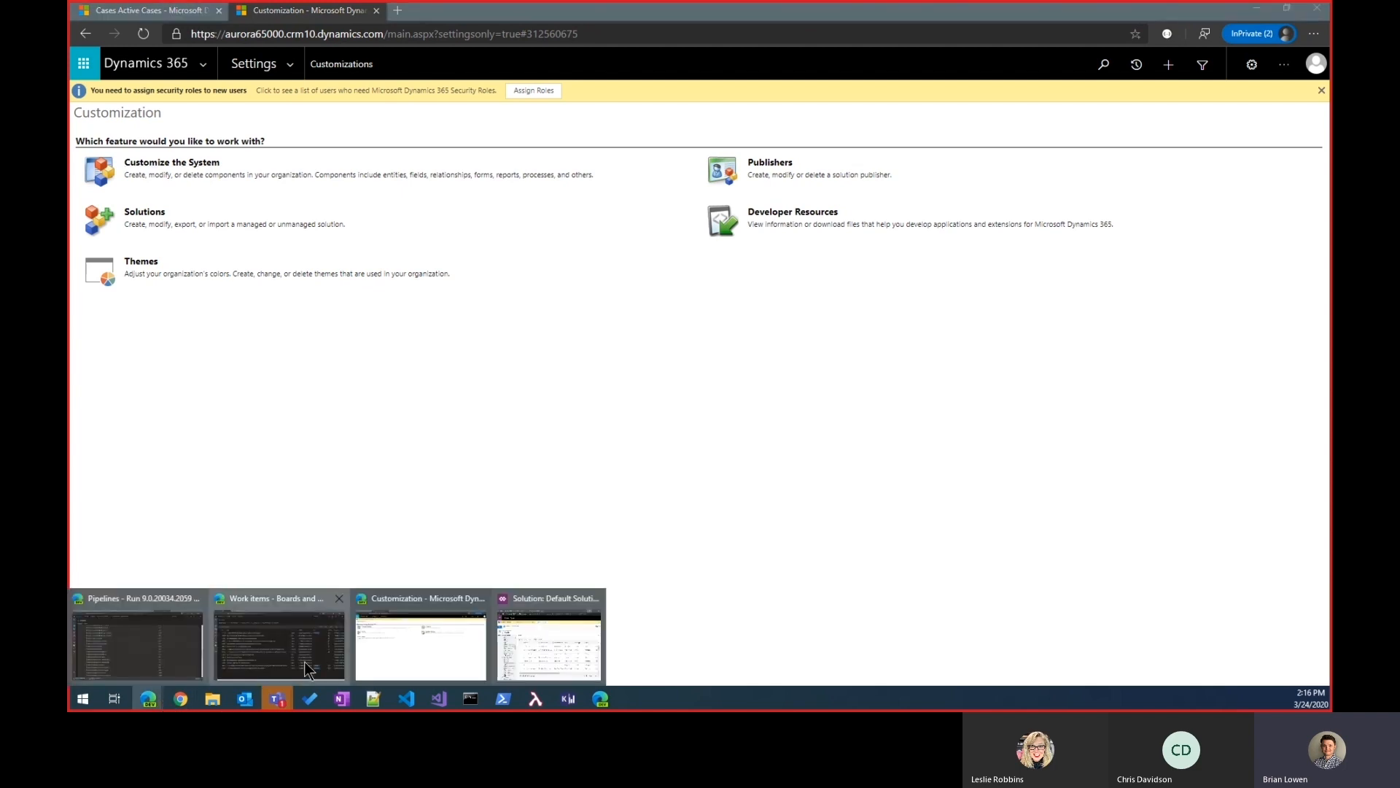
click(539, 644)
scroll(407, 387, up, 3)
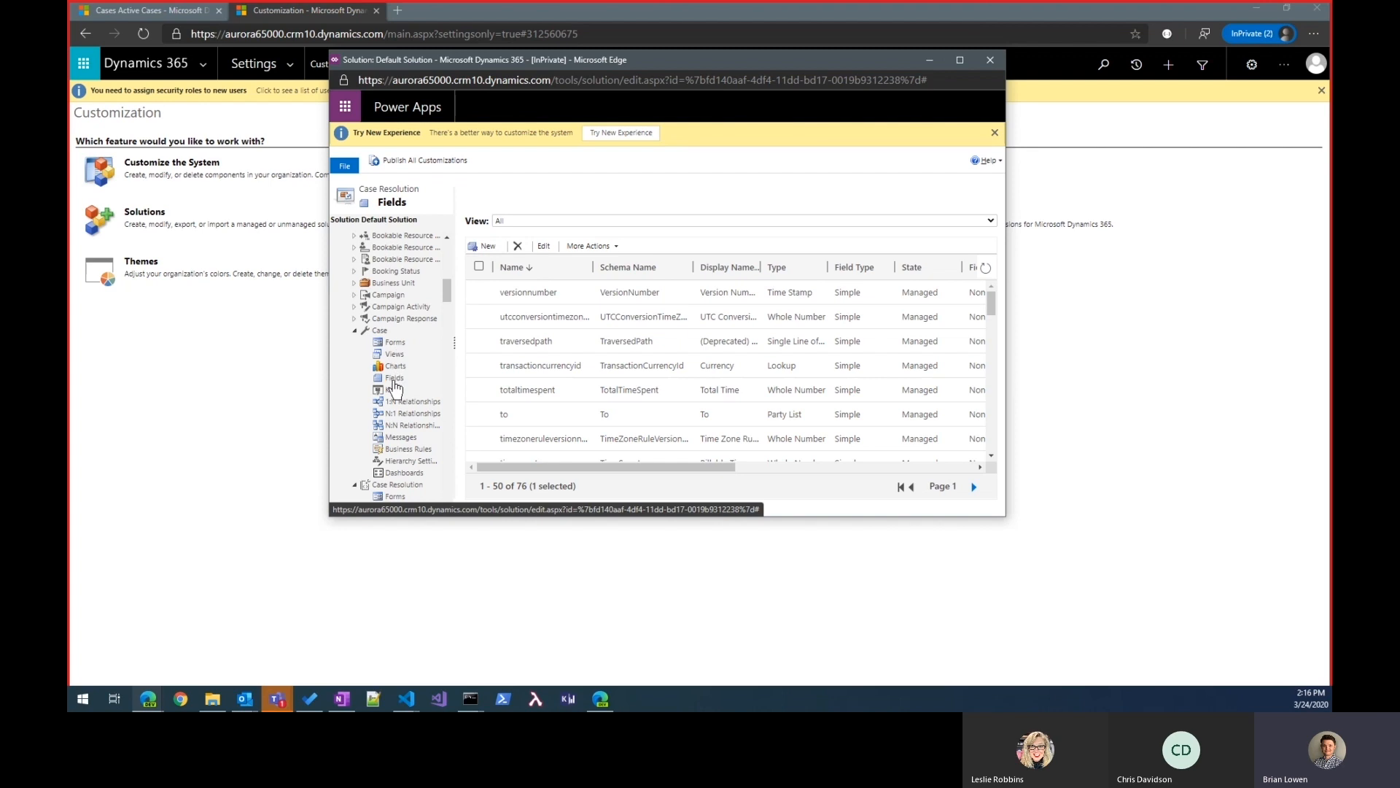
click(400, 379)
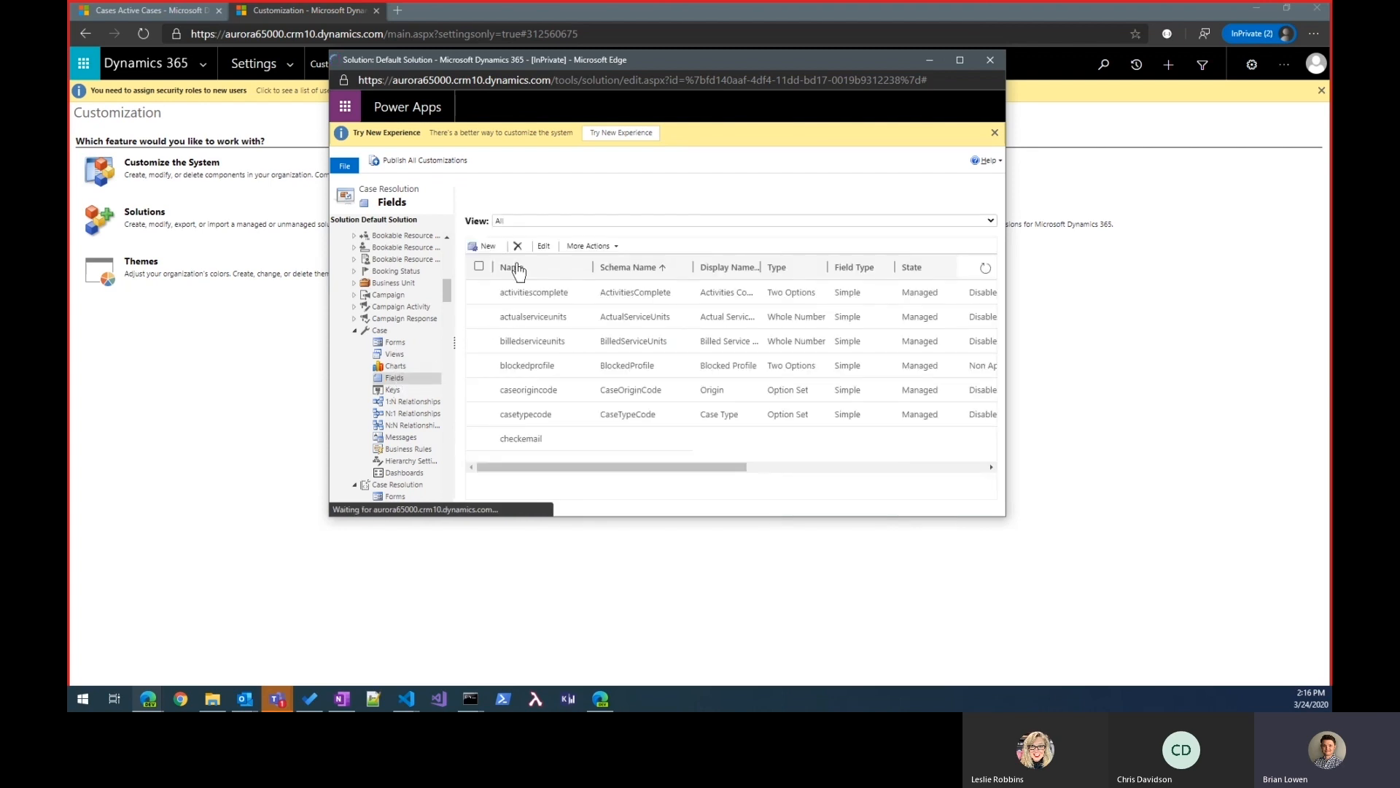
click(541, 271)
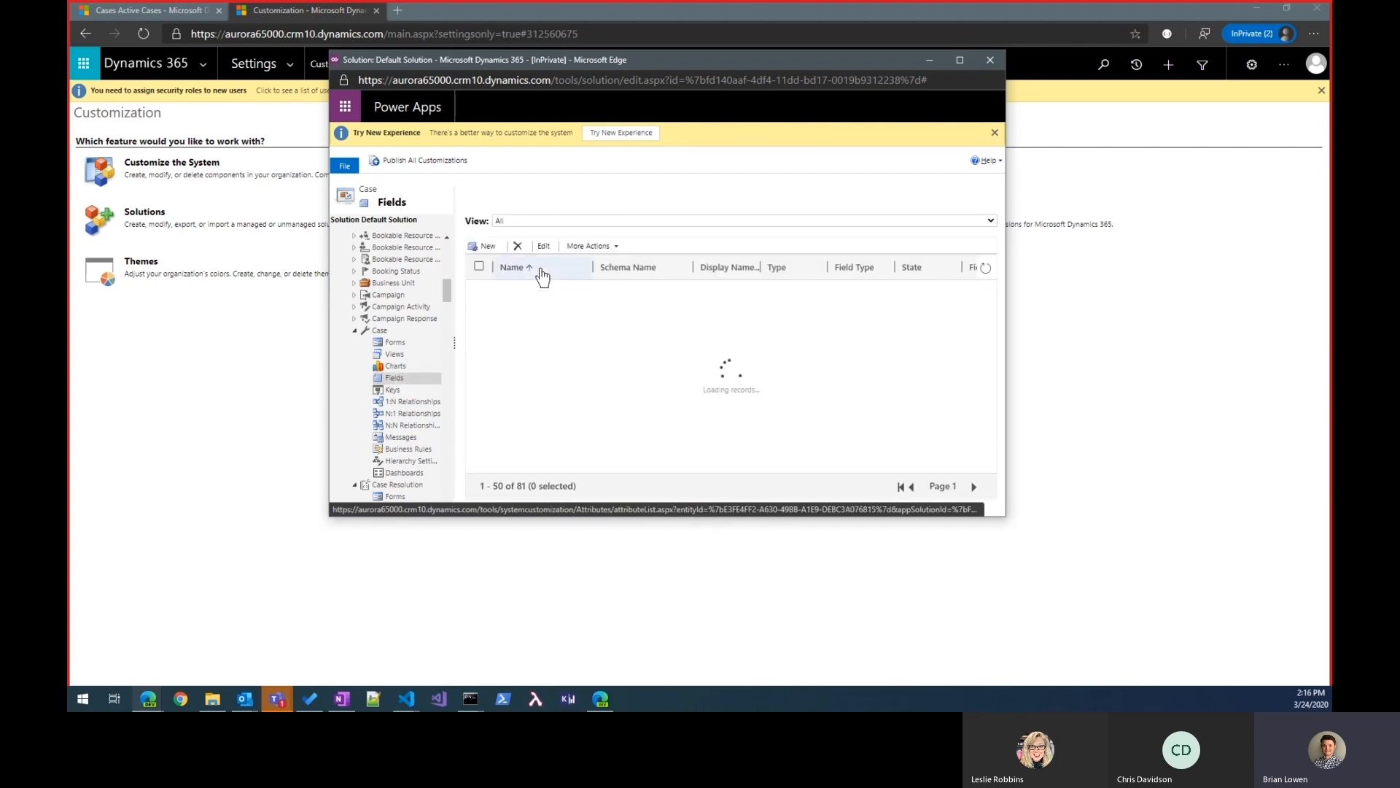
click(541, 270)
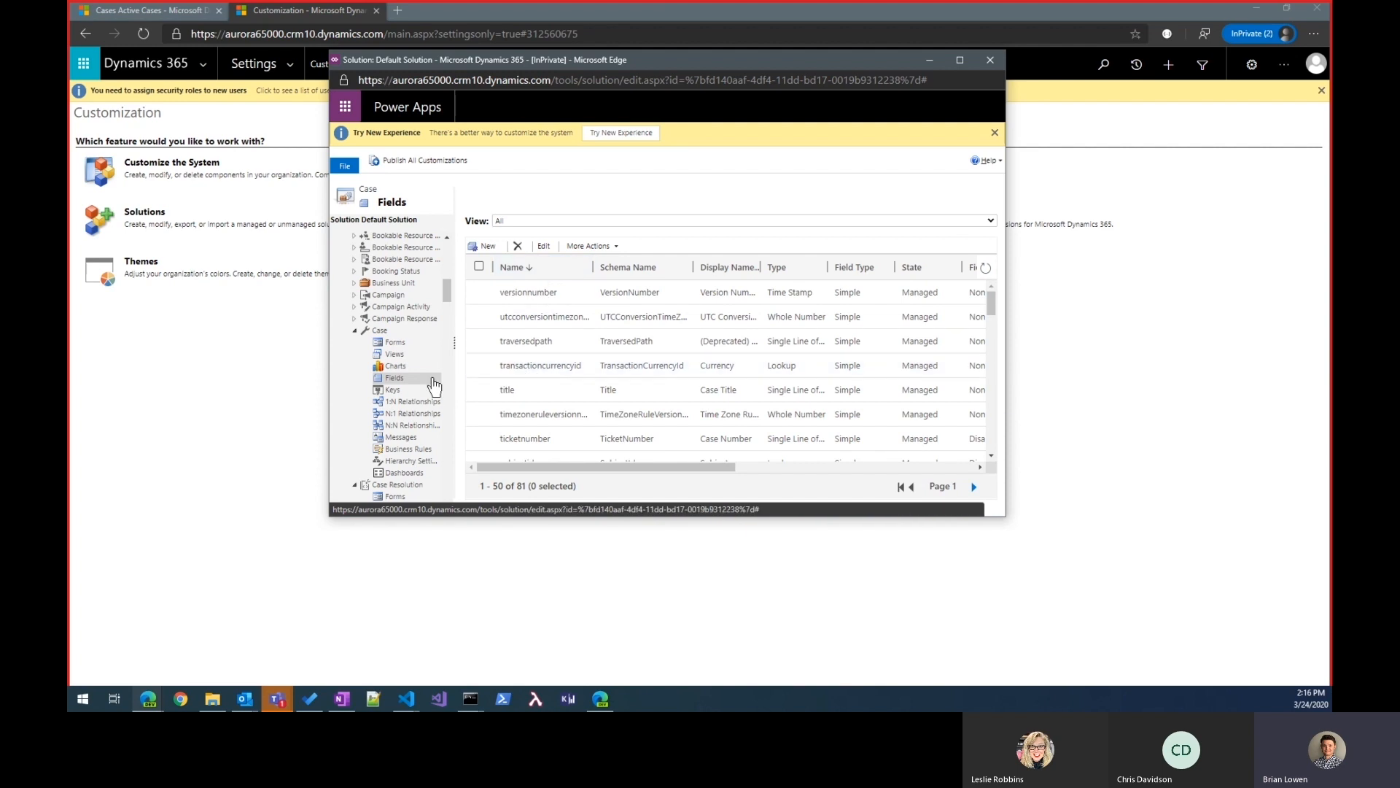
scroll(554, 321, down, 3)
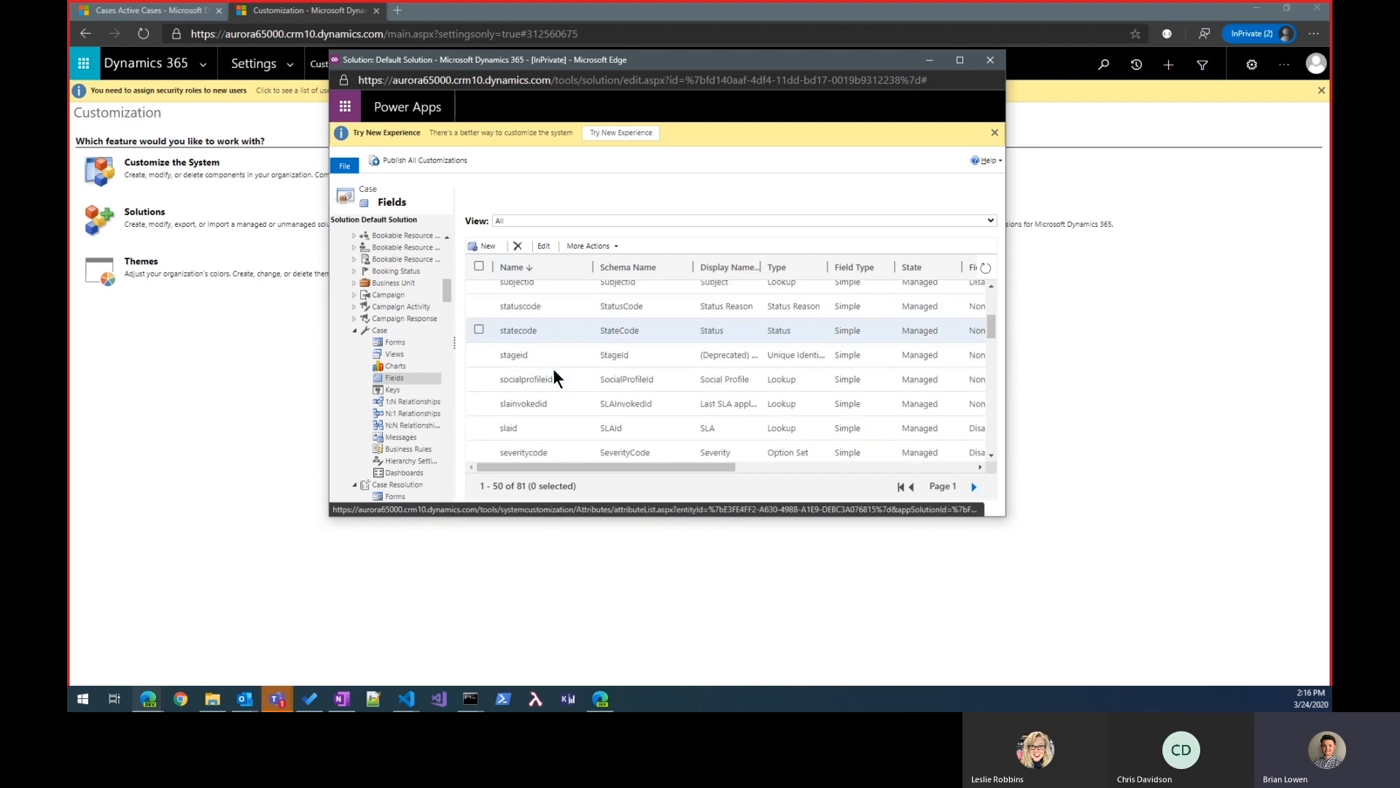
double_click(539, 308)
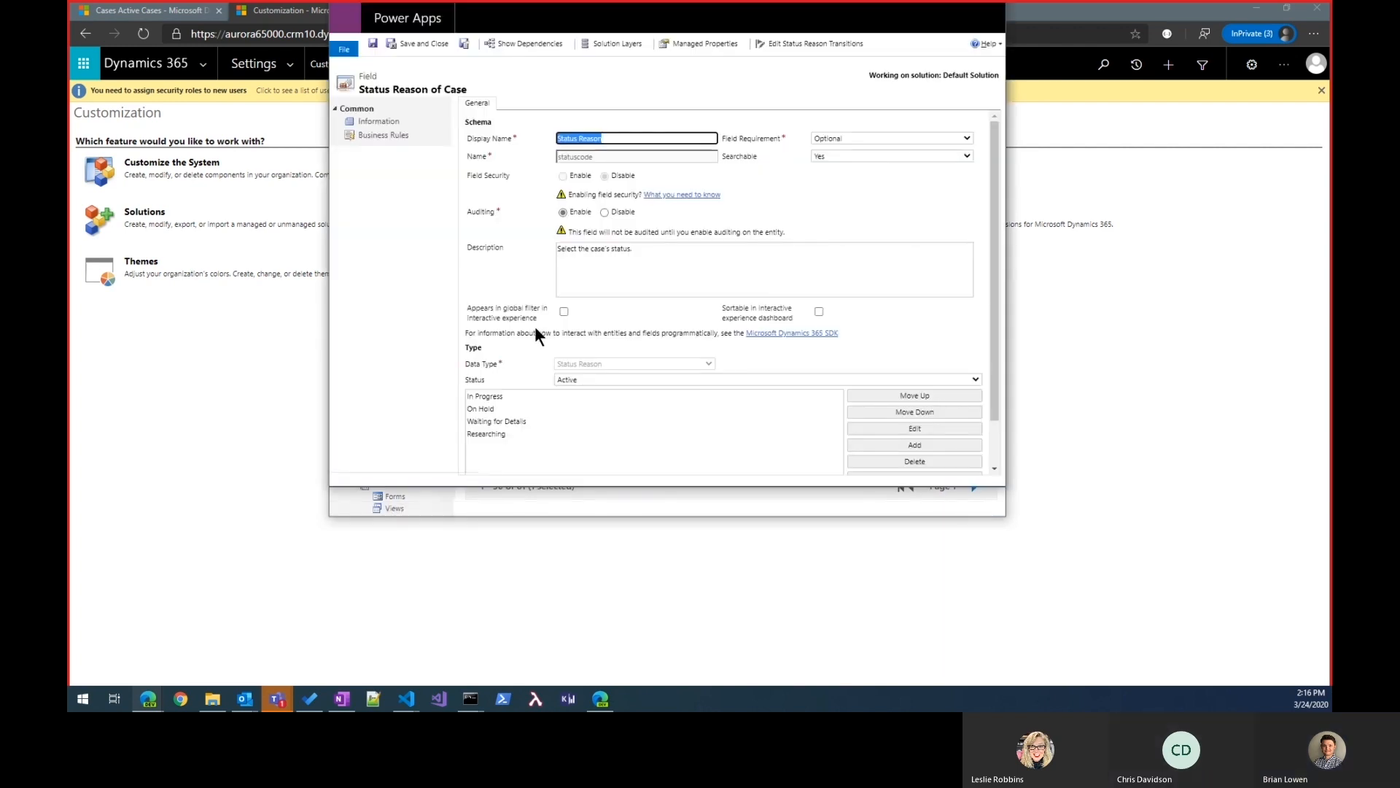
Step: Add a list value labelled Duplicate to the Status Reason field's Resolved status, keeping value 100,000,000 and color #0000ff
click(595, 380)
click(586, 418)
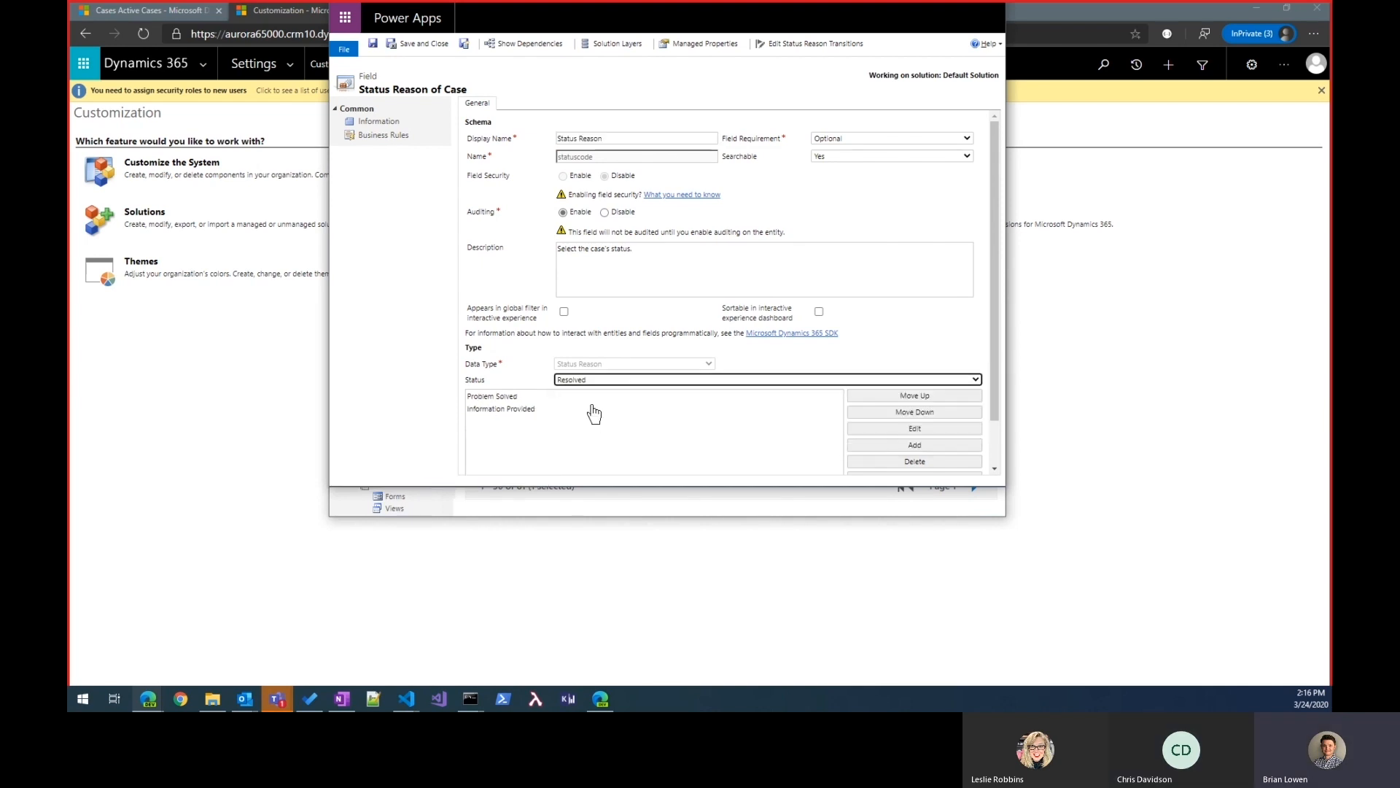
click(914, 444)
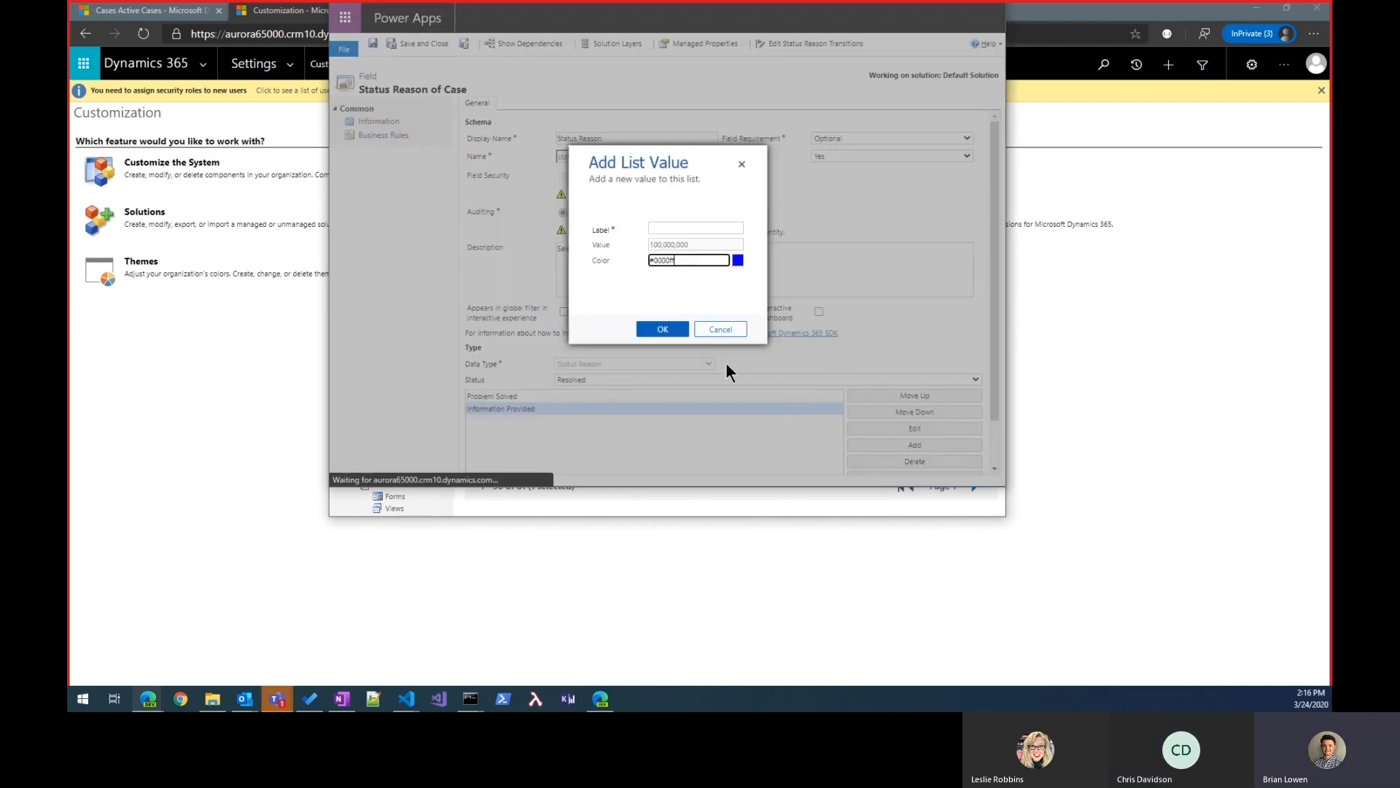
click(669, 227)
click(666, 260)
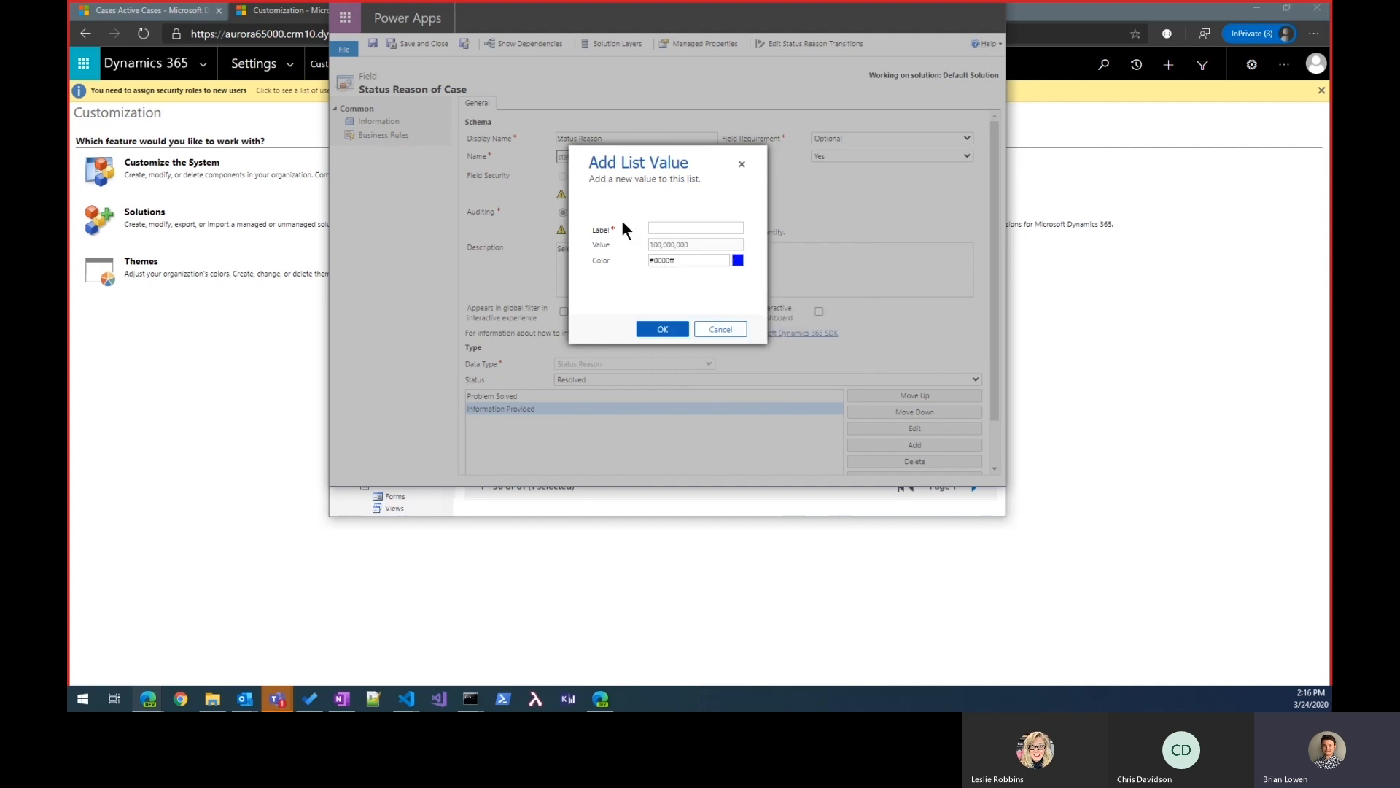
click(602, 232)
click(611, 234)
text(Duplicate)
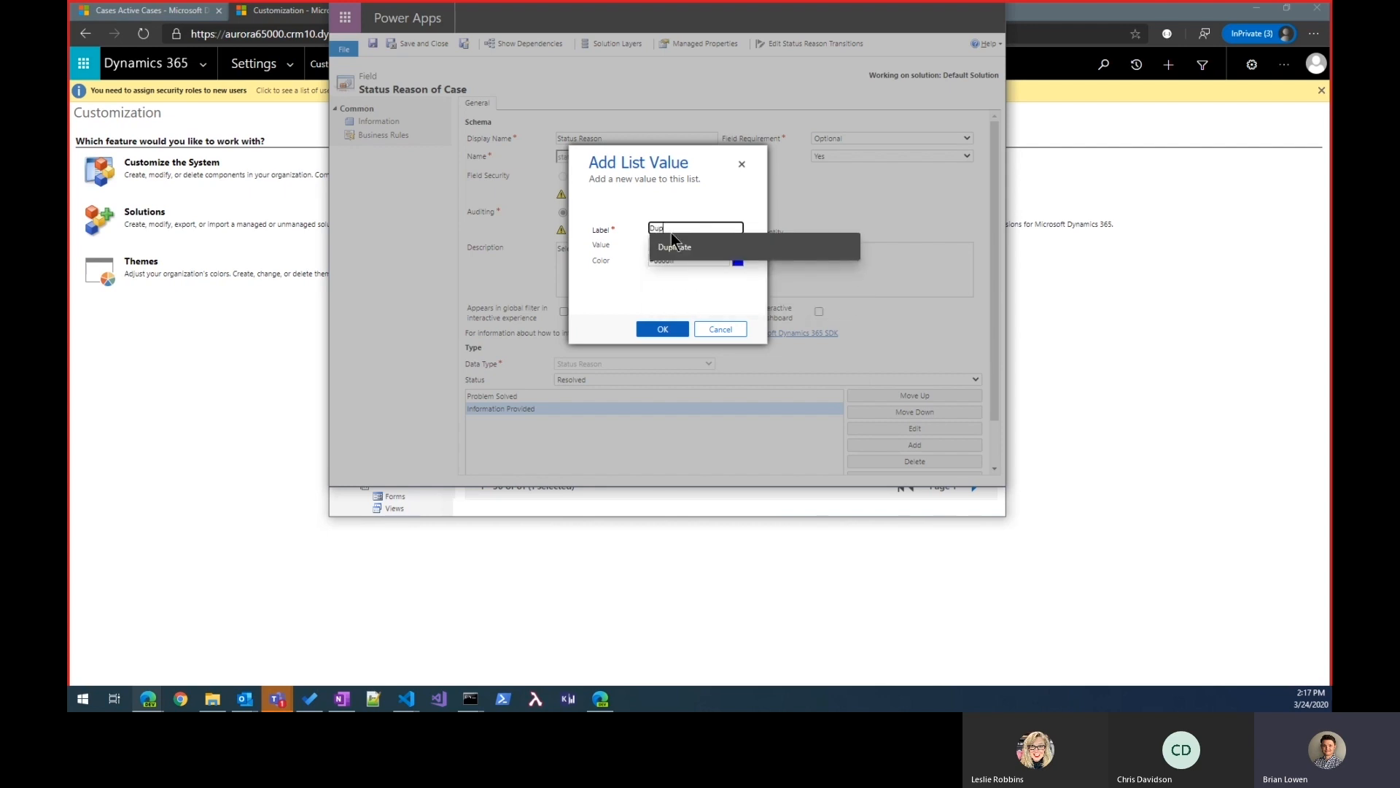
click(675, 245)
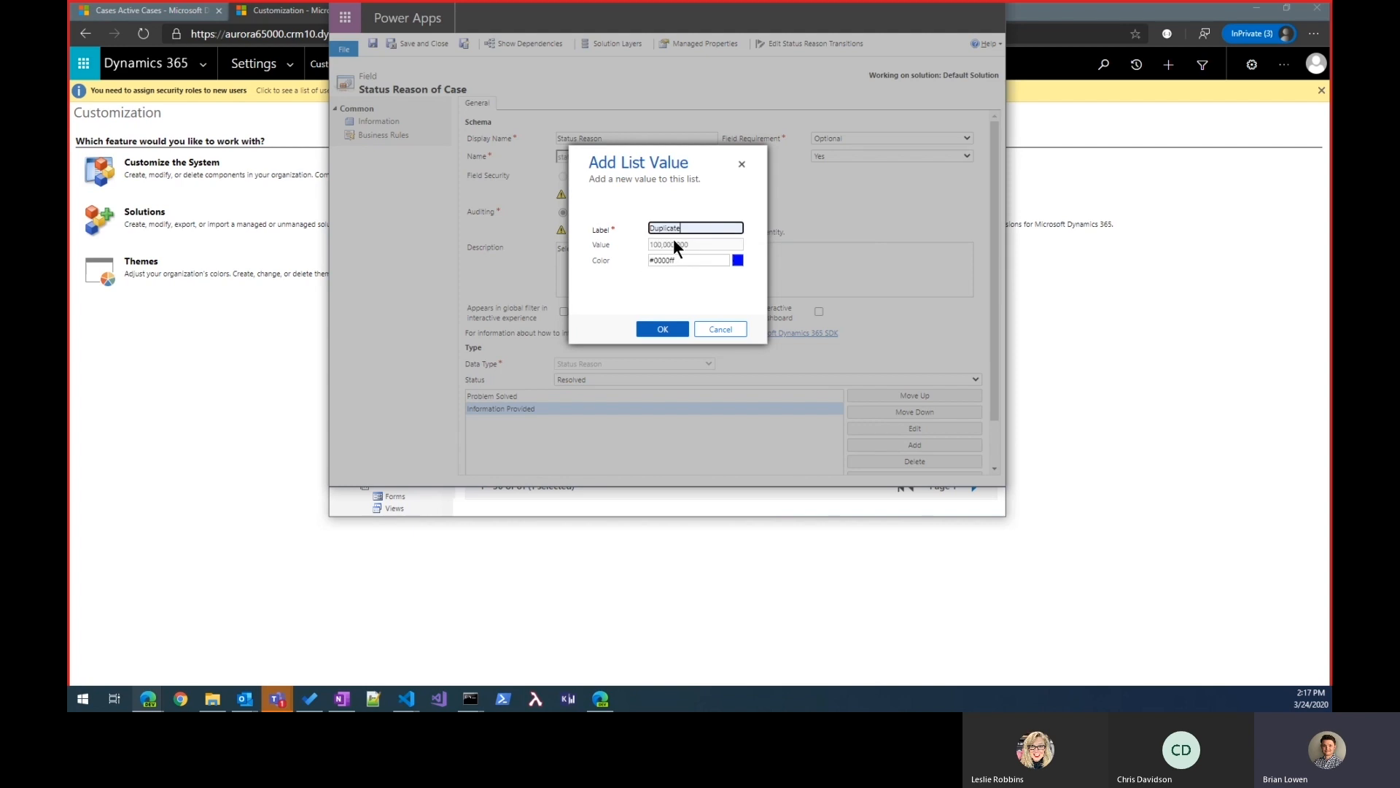
click(655, 329)
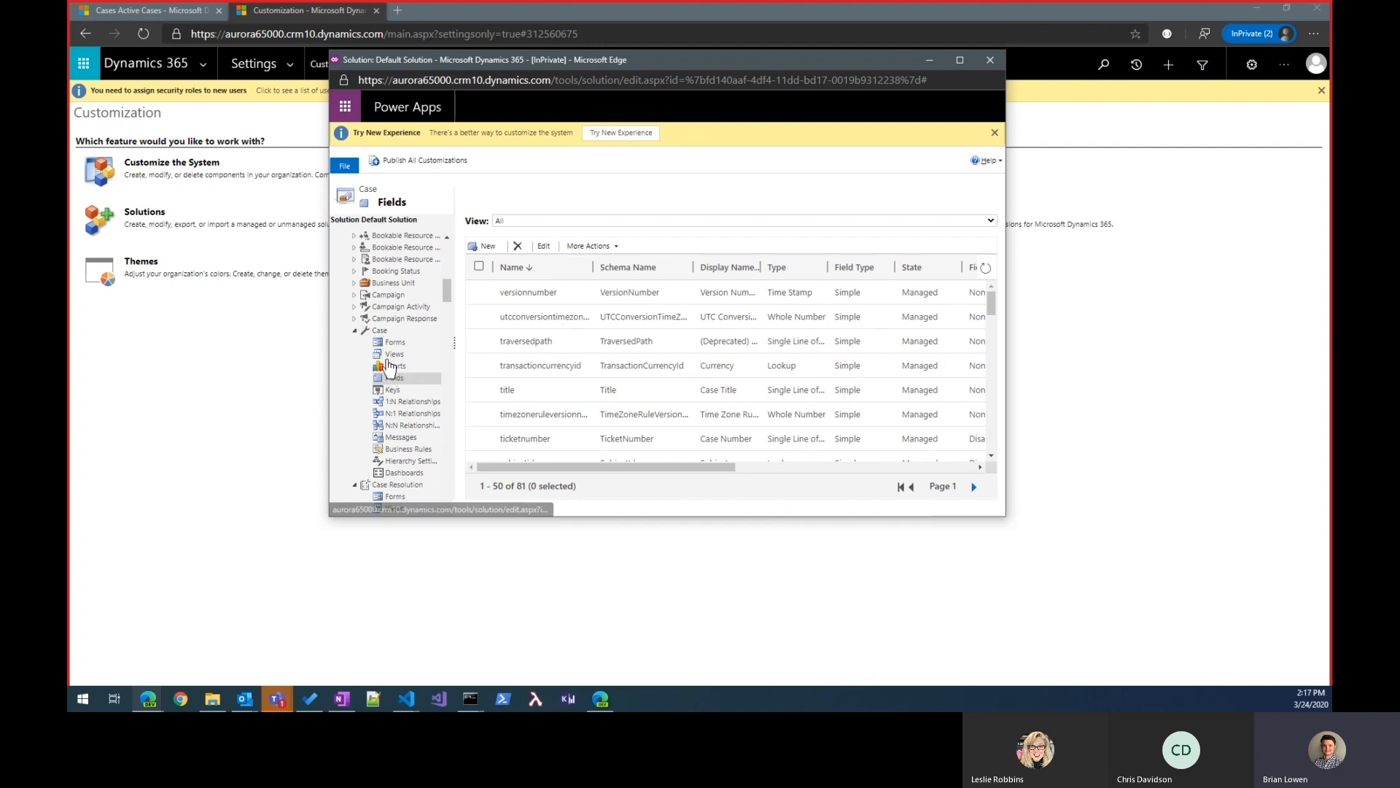
Step: List the Case Resolution entity's fields sorted by name in descending order and locate the resolutiontypecode field
scroll(391, 372, down, 3)
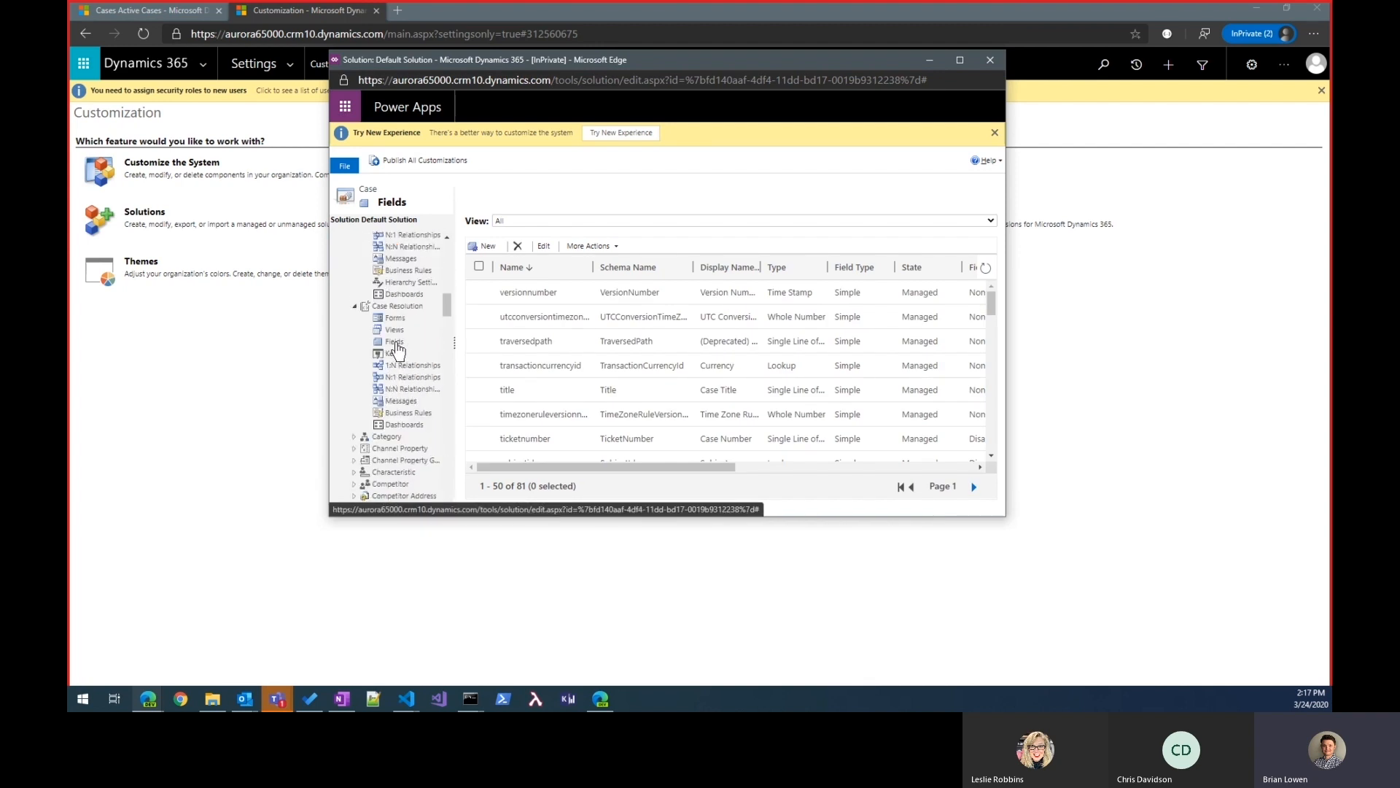
click(394, 342)
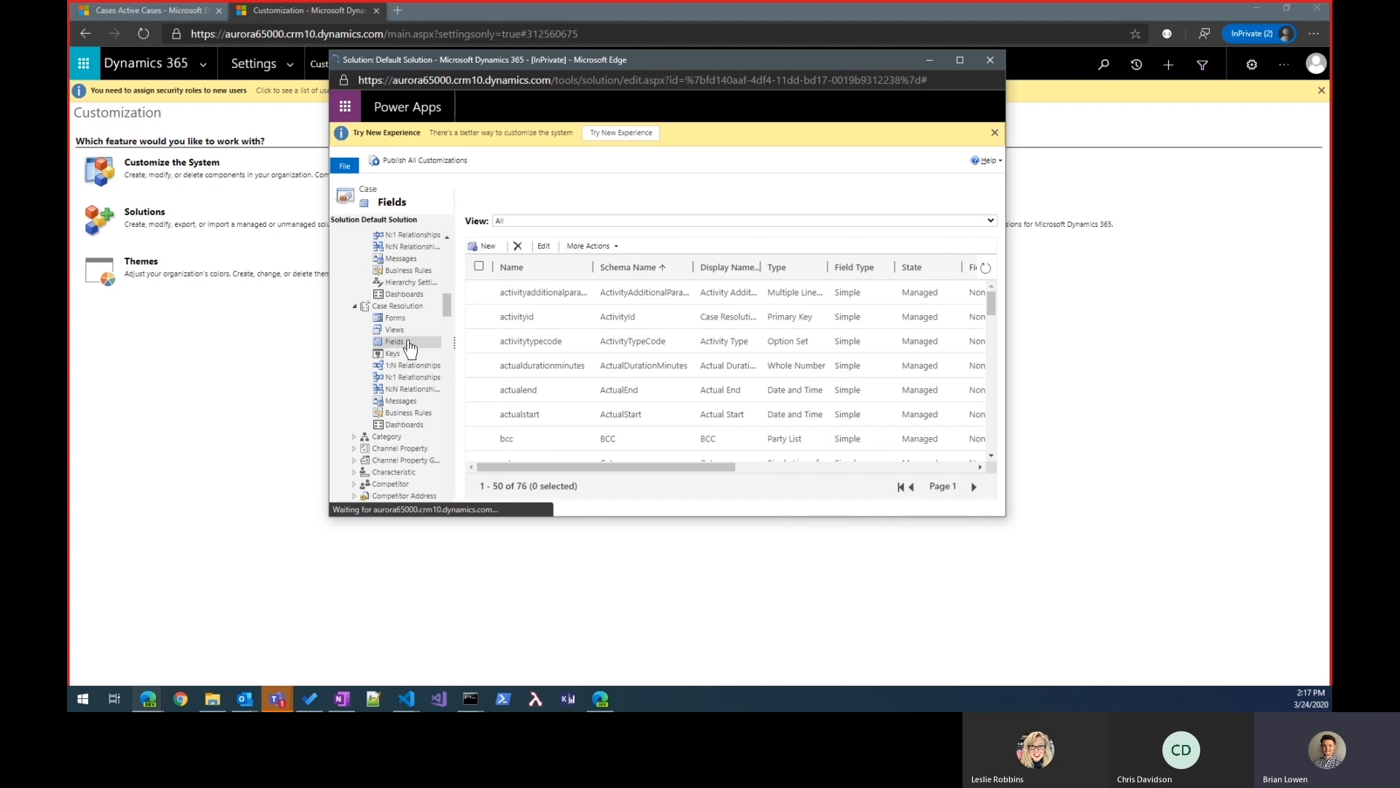
scroll(399, 323, up, 3)
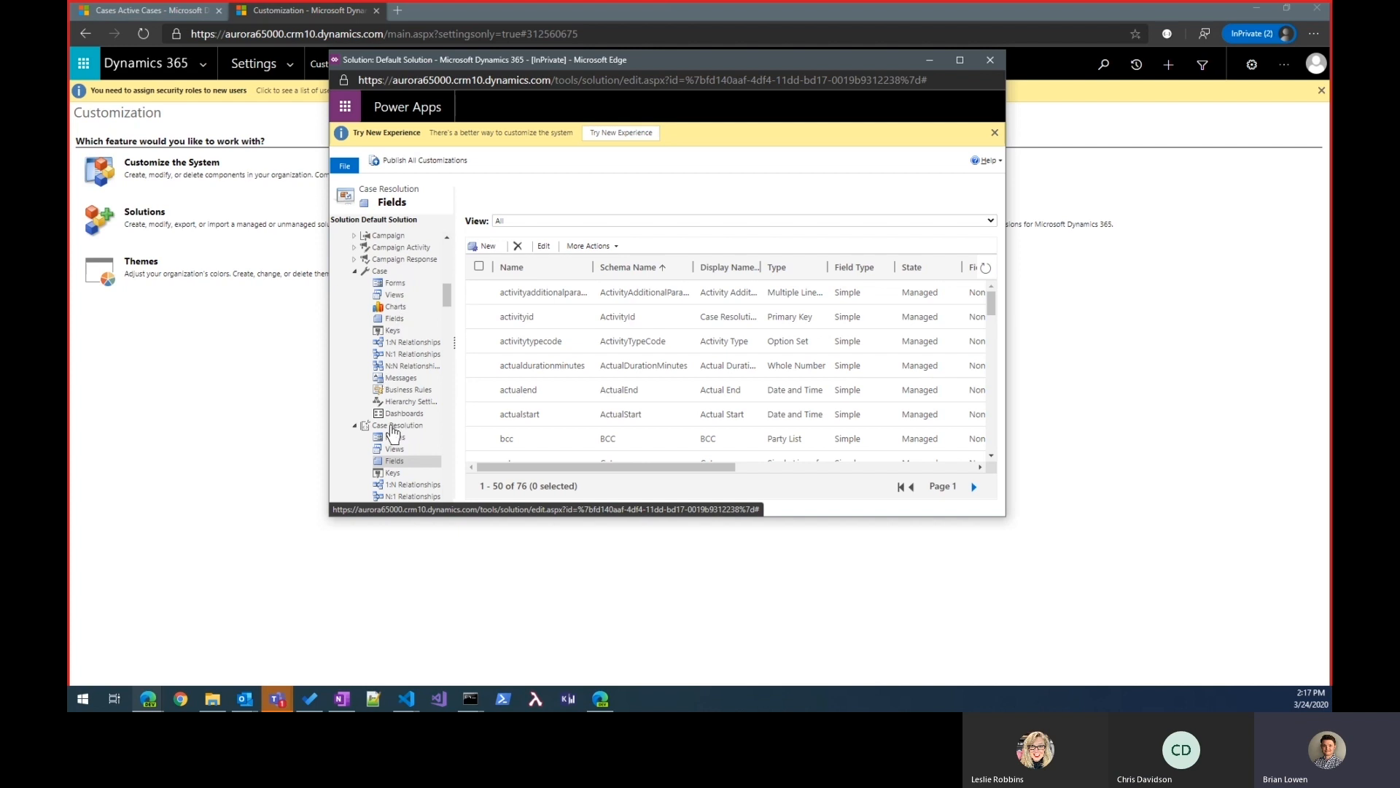
scroll(386, 432, down, 2)
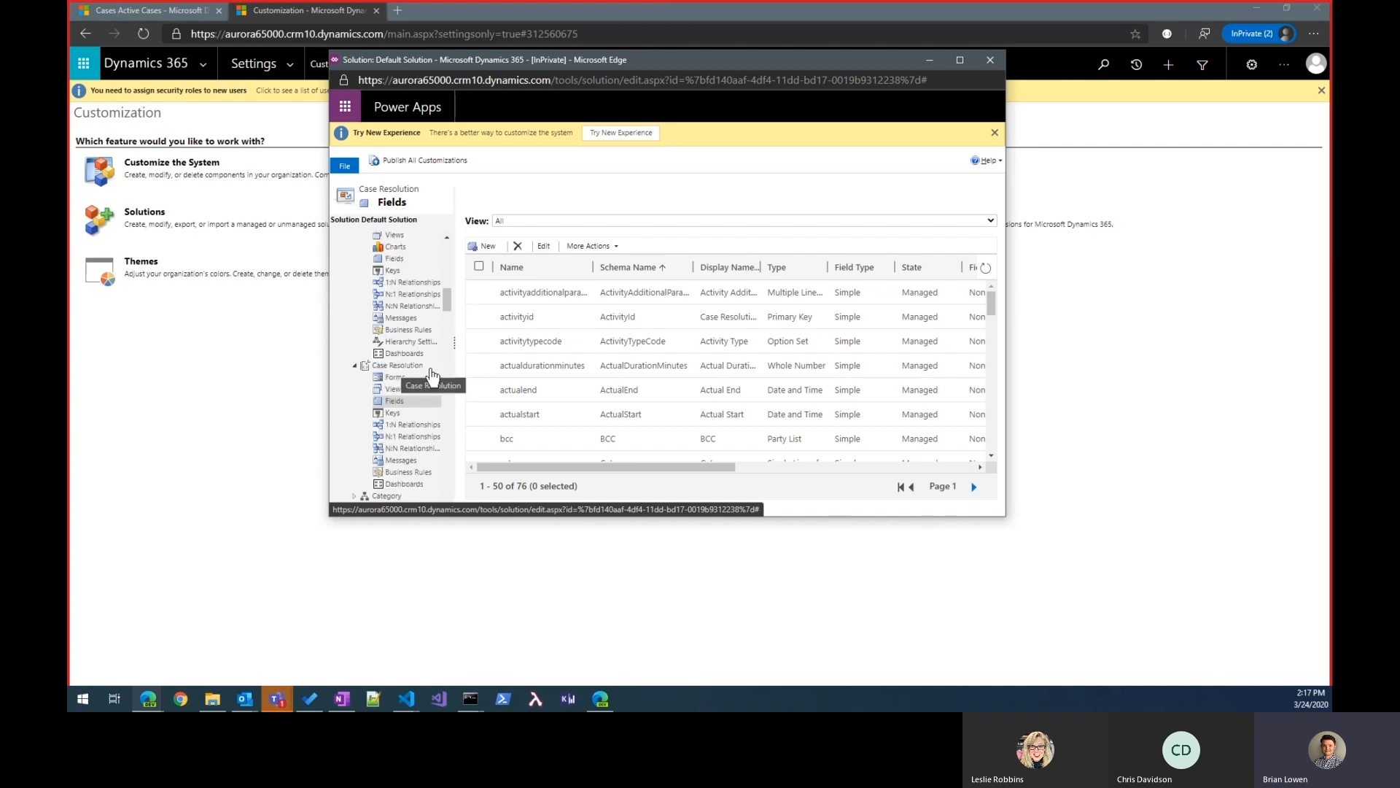
click(555, 268)
click(553, 272)
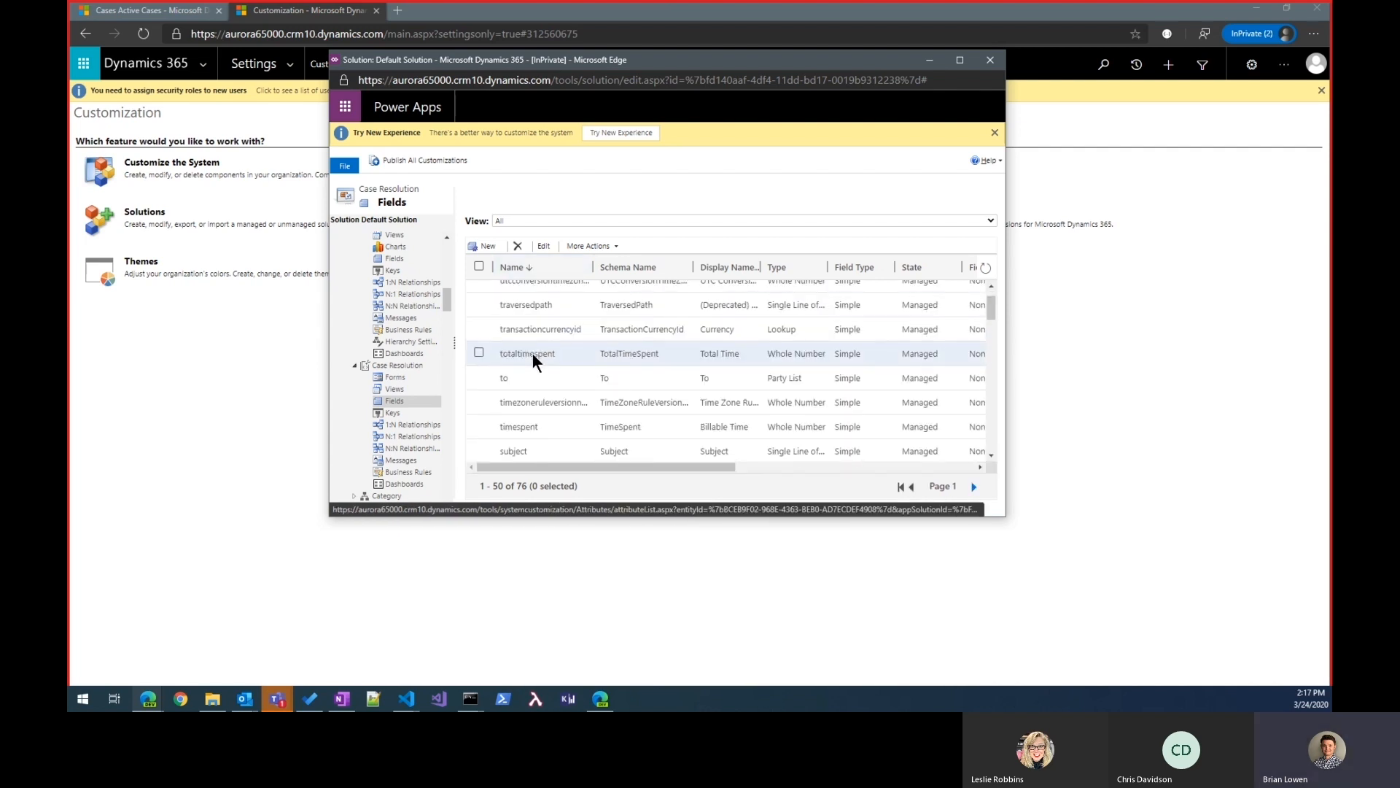
scroll(533, 362, down, 3)
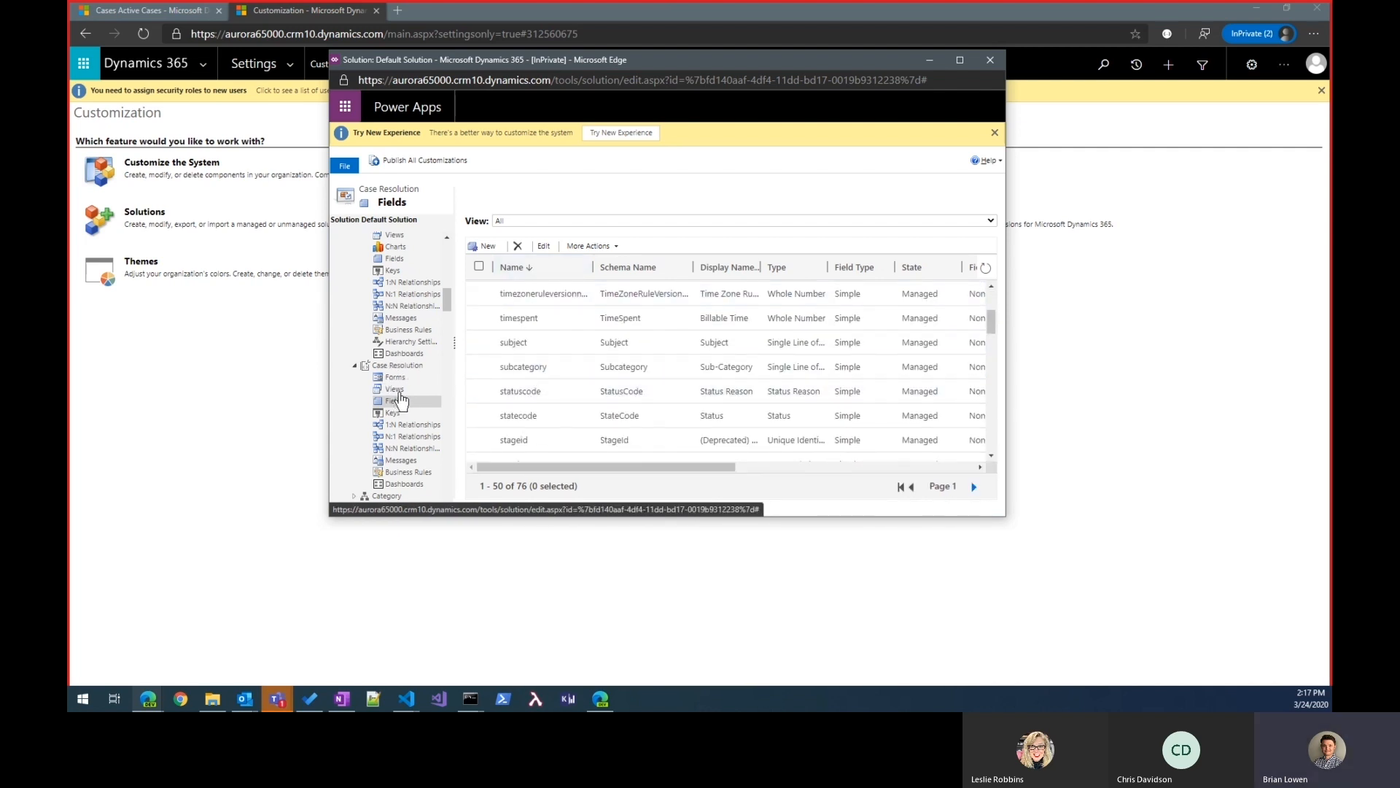
scroll(525, 375, down, 5)
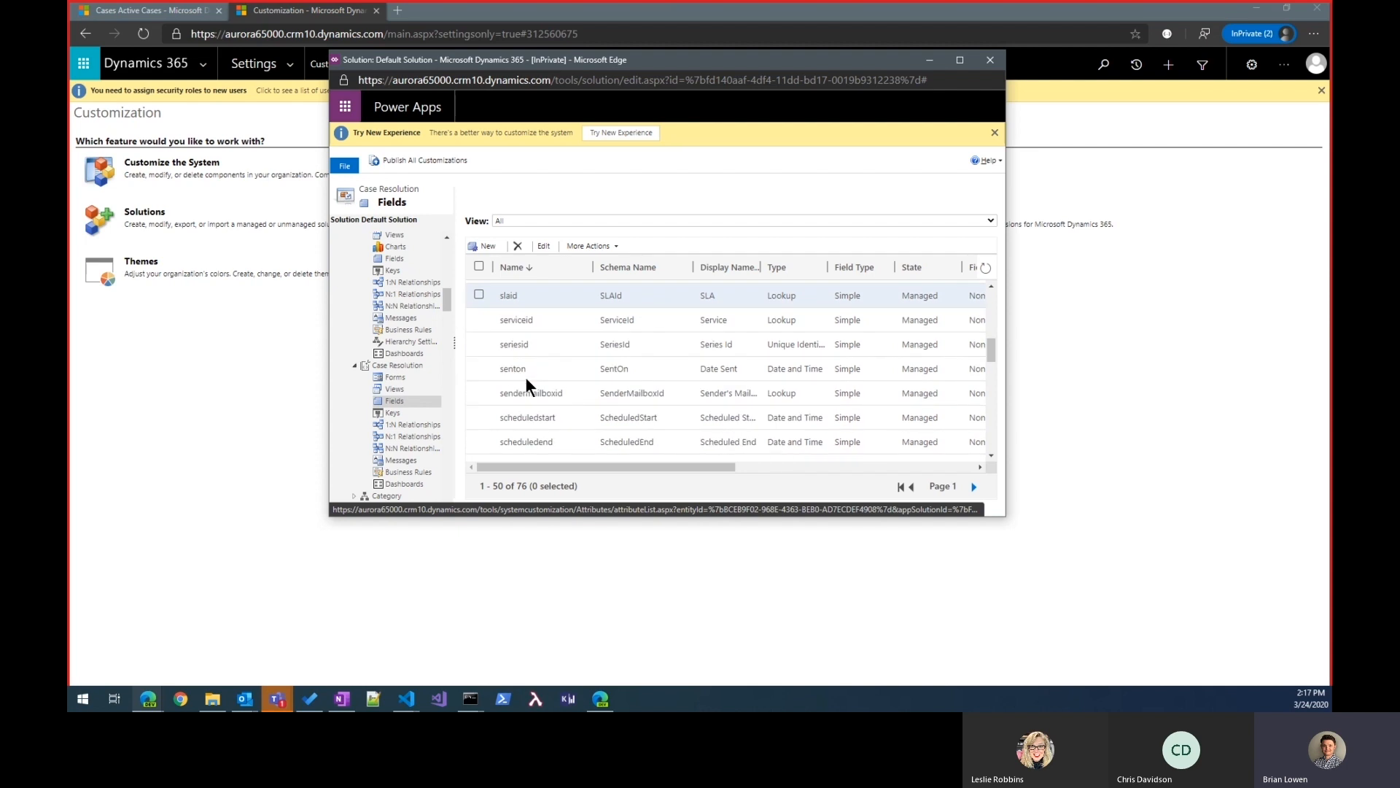
scroll(526, 378, down, 2)
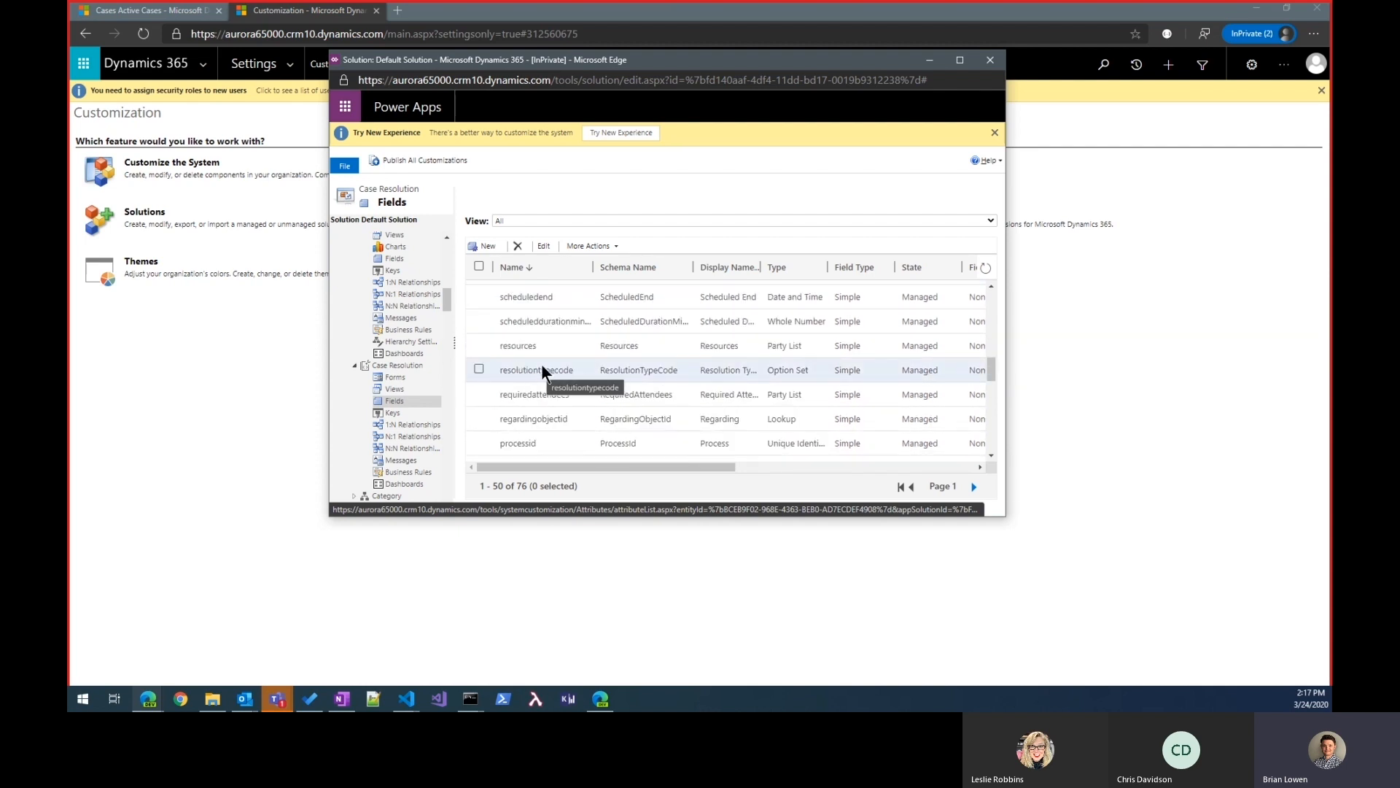
Step: Return to the Active Cases list and view the resolution form for the case Complete overhaul required (sample)
click(149, 10)
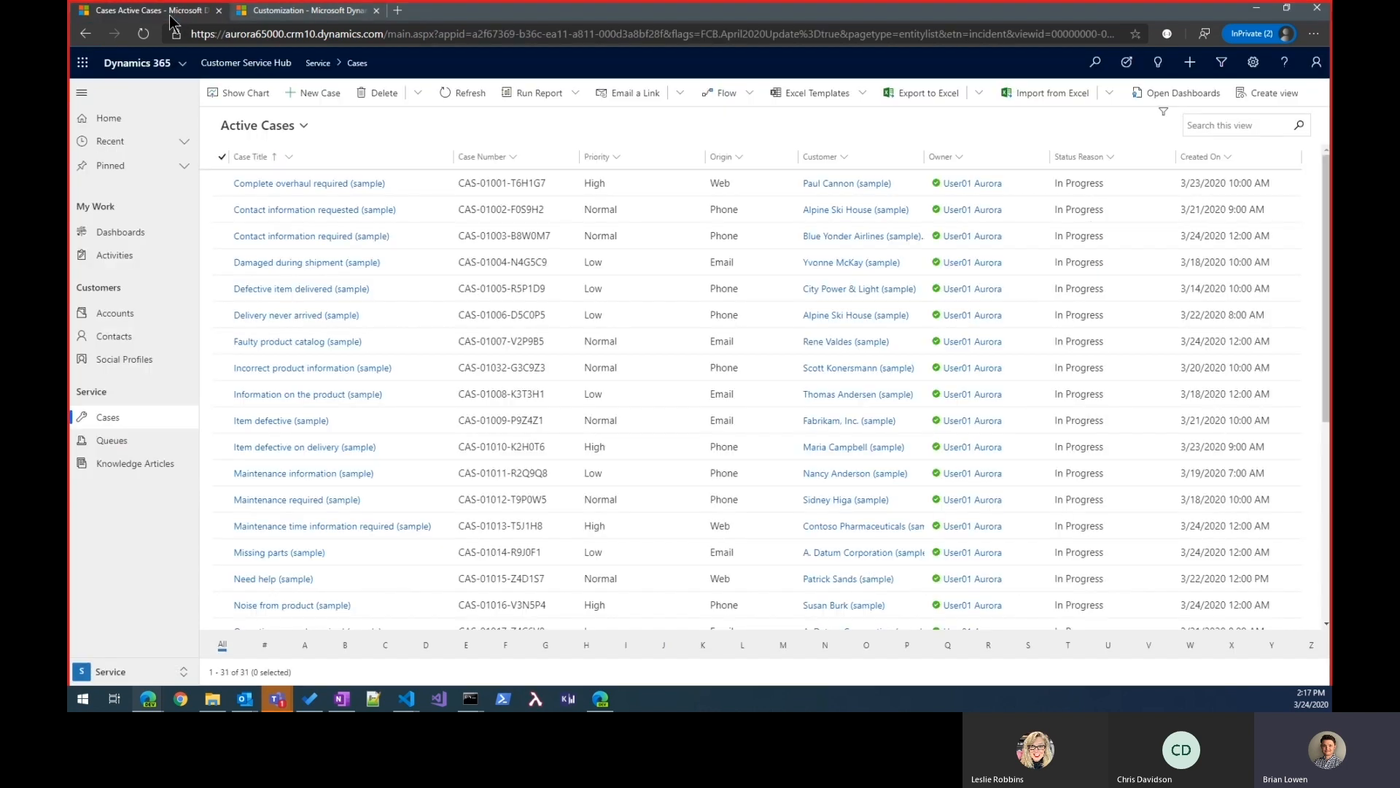
click(224, 181)
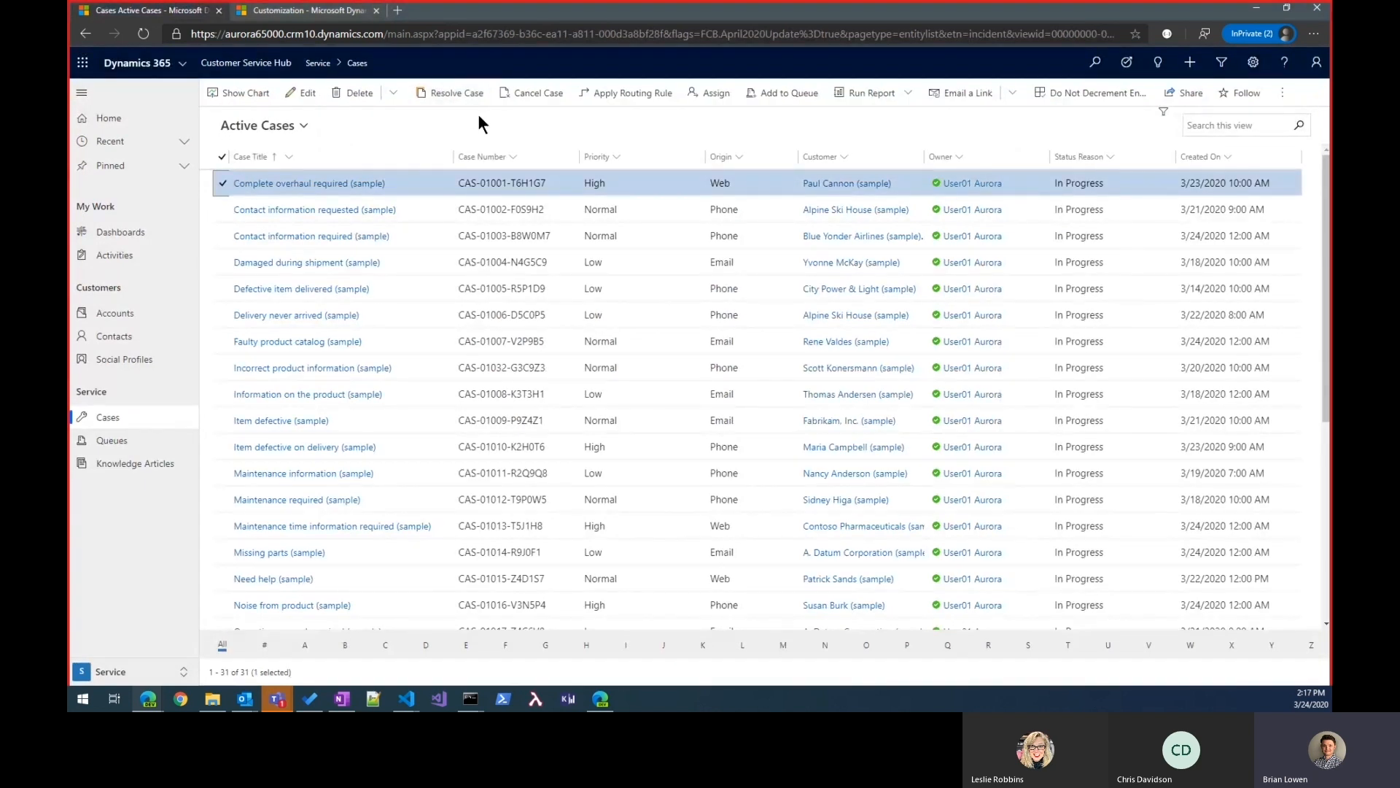
click(456, 94)
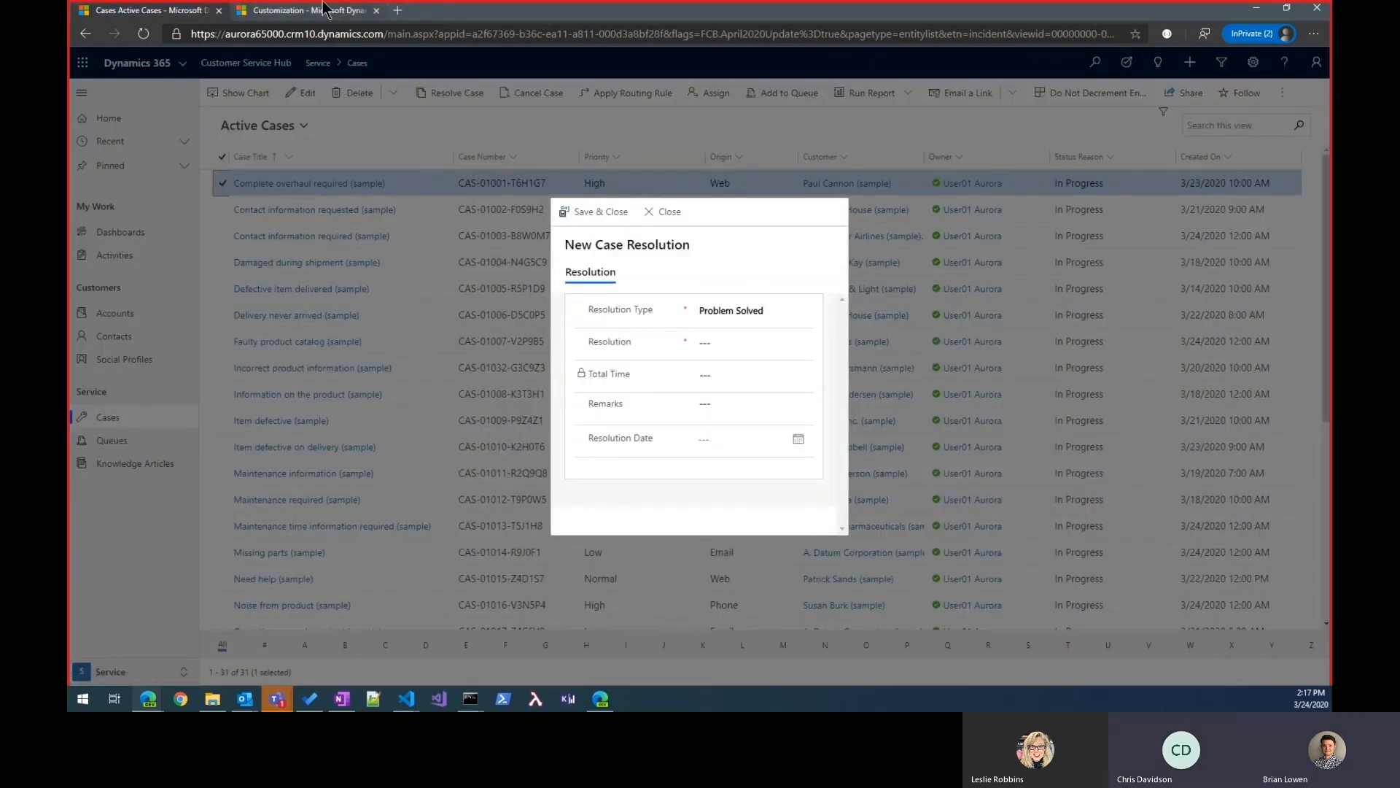
Step: Add a Duplicate option to the Case Resolution entity's resolutiontypecode field, keeping value 100,000,000 and color #0000ff, and save and close the field
mouse_move(148, 698)
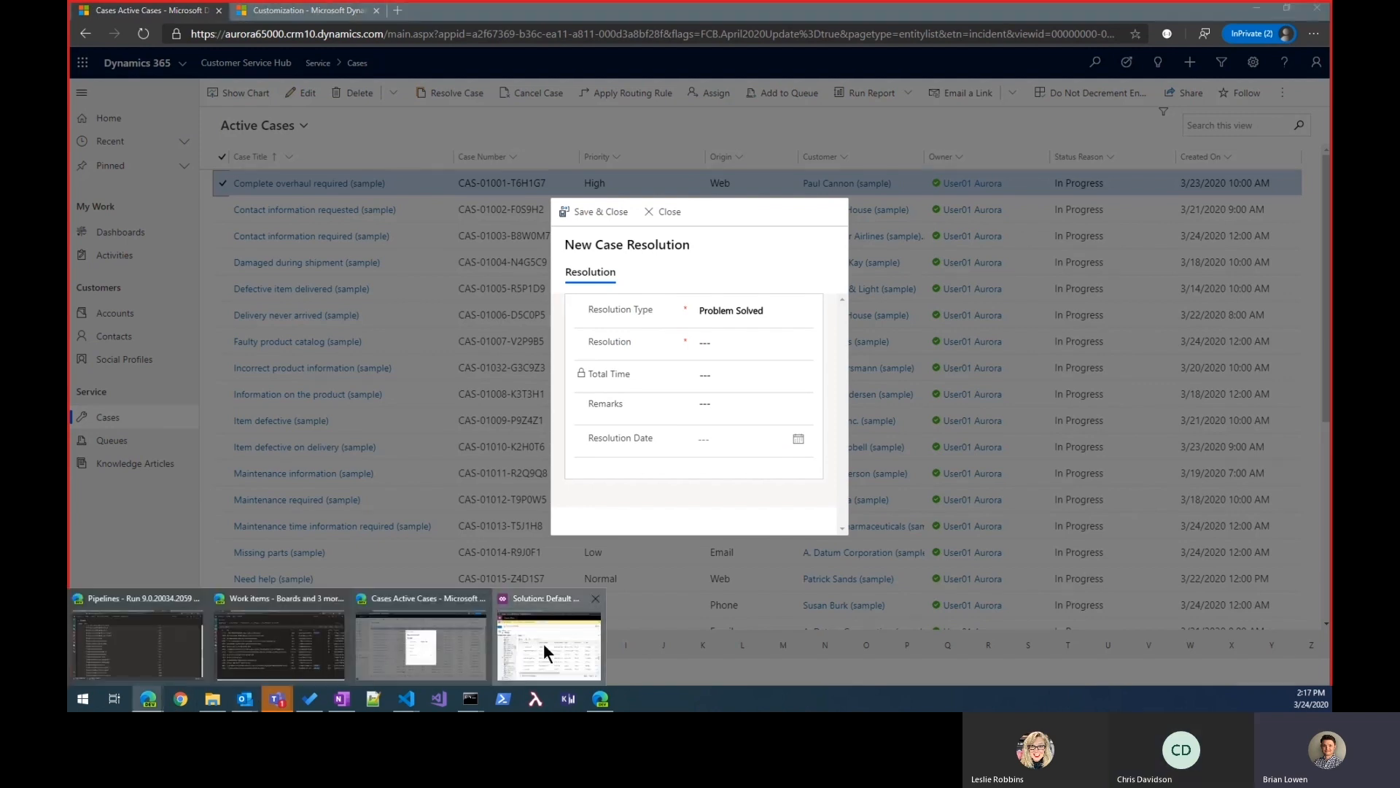
click(544, 643)
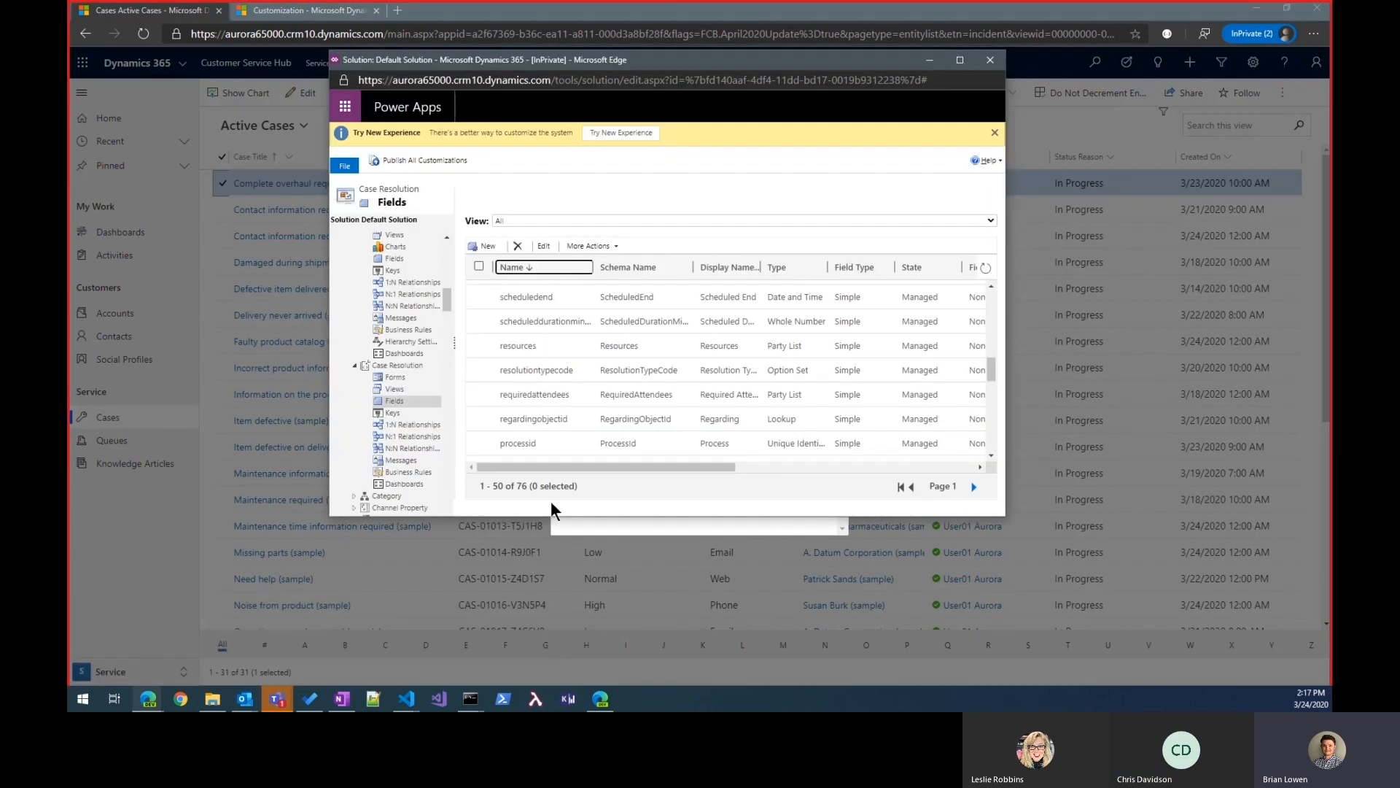
double_click(540, 370)
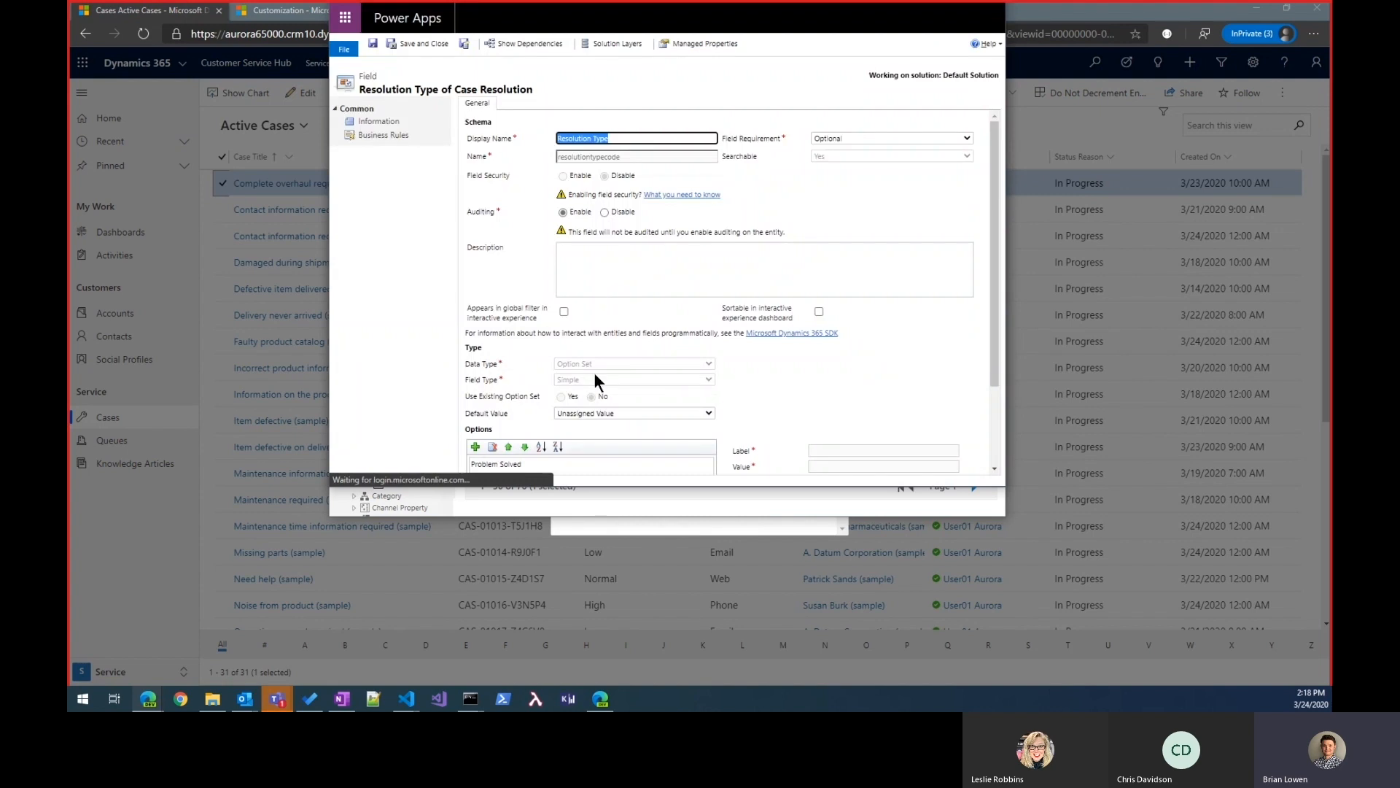
scroll(851, 398, down, 2)
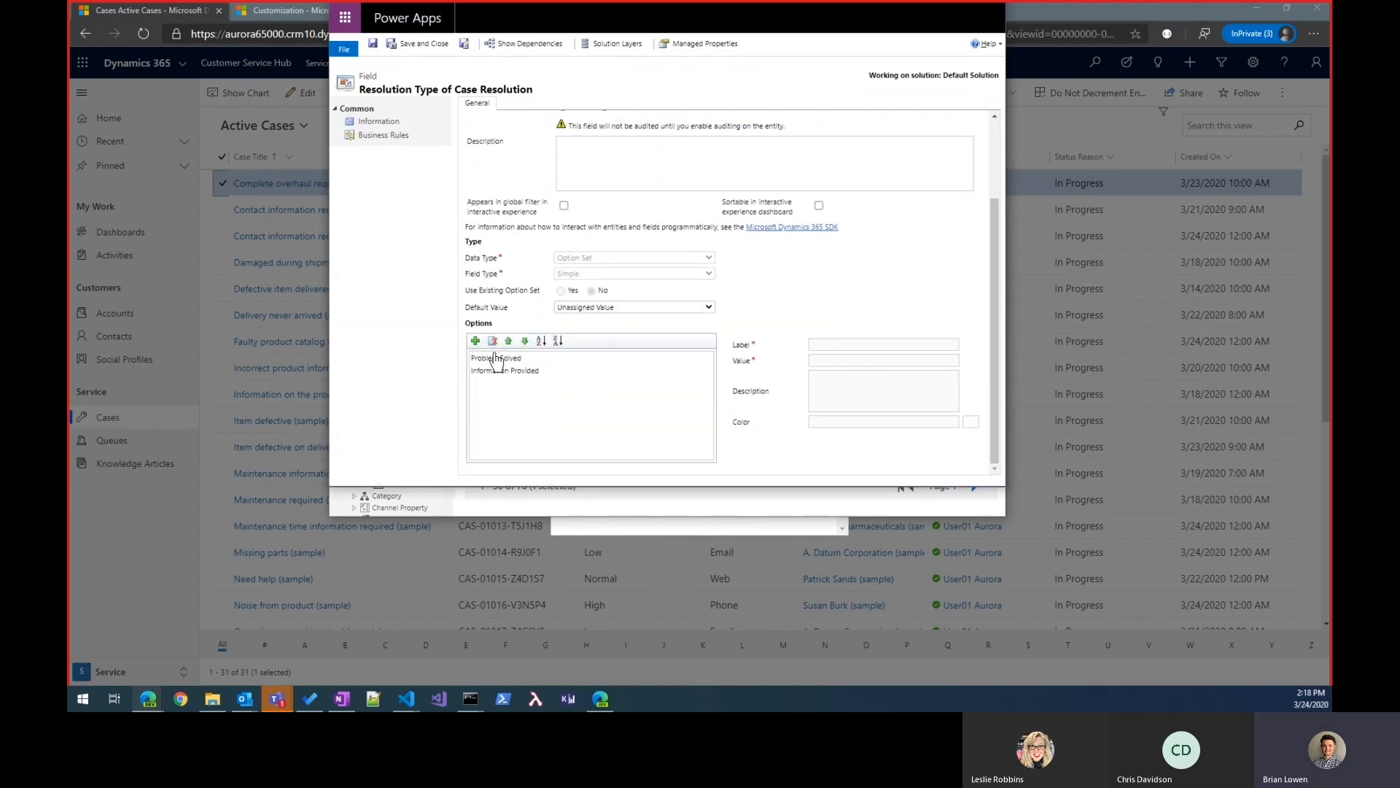
click(475, 341)
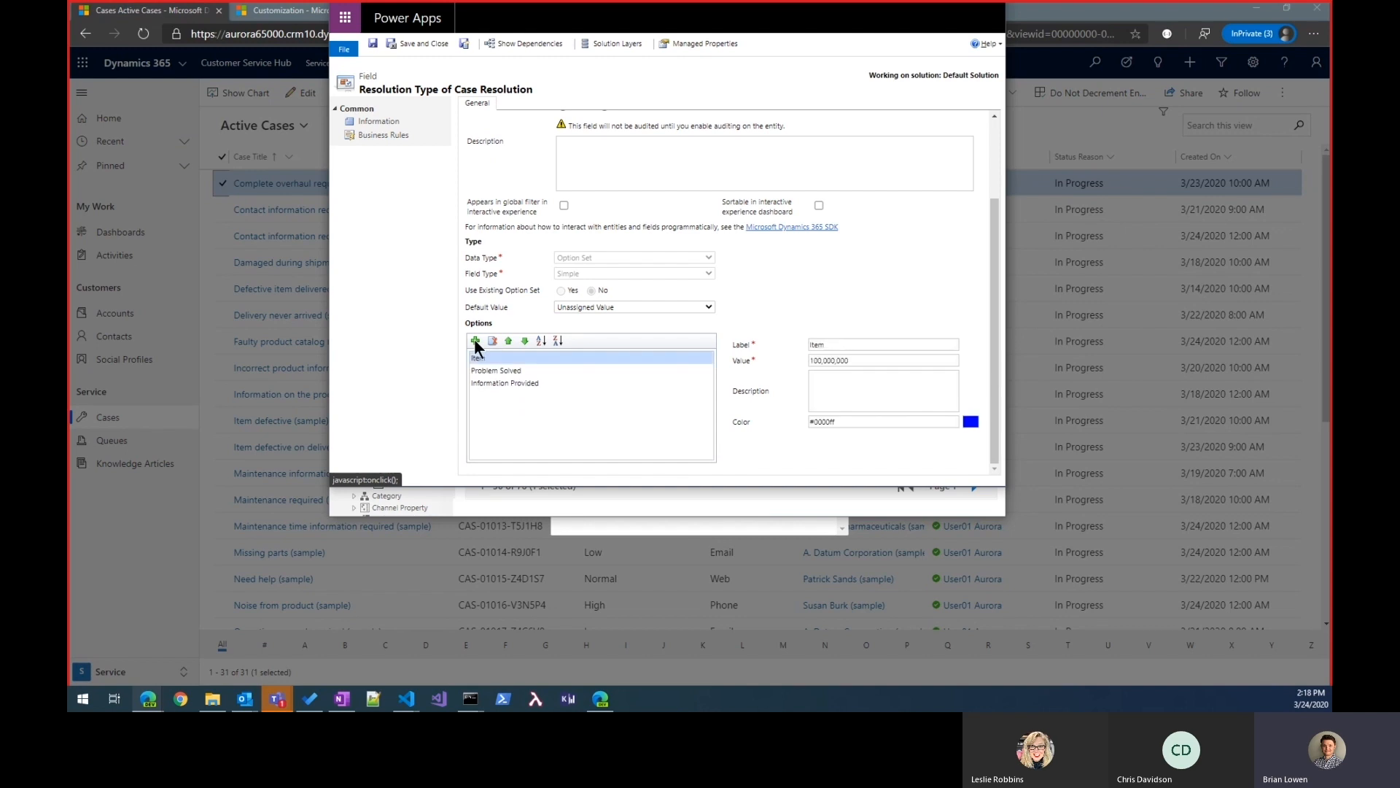
click(830, 345)
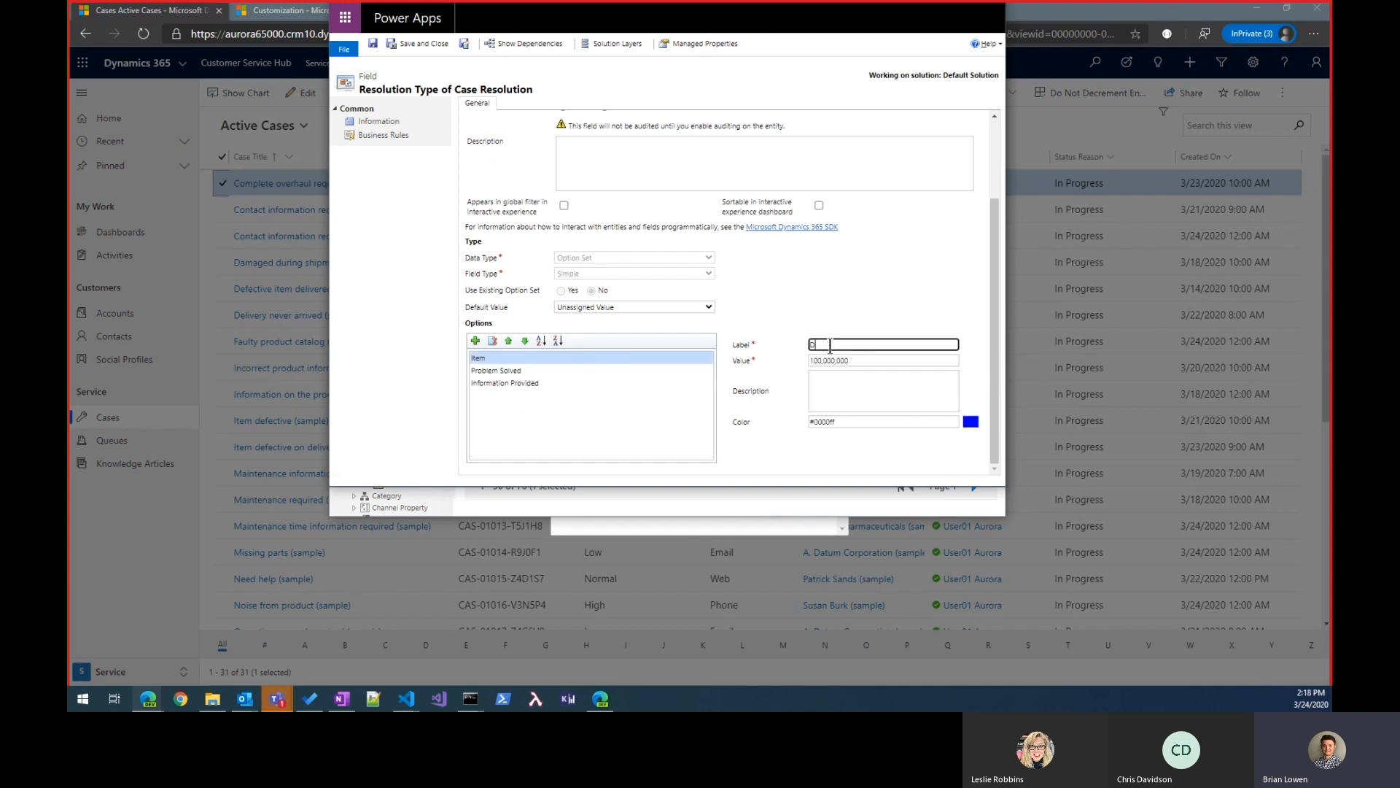
text(Duplicate)
click(877, 300)
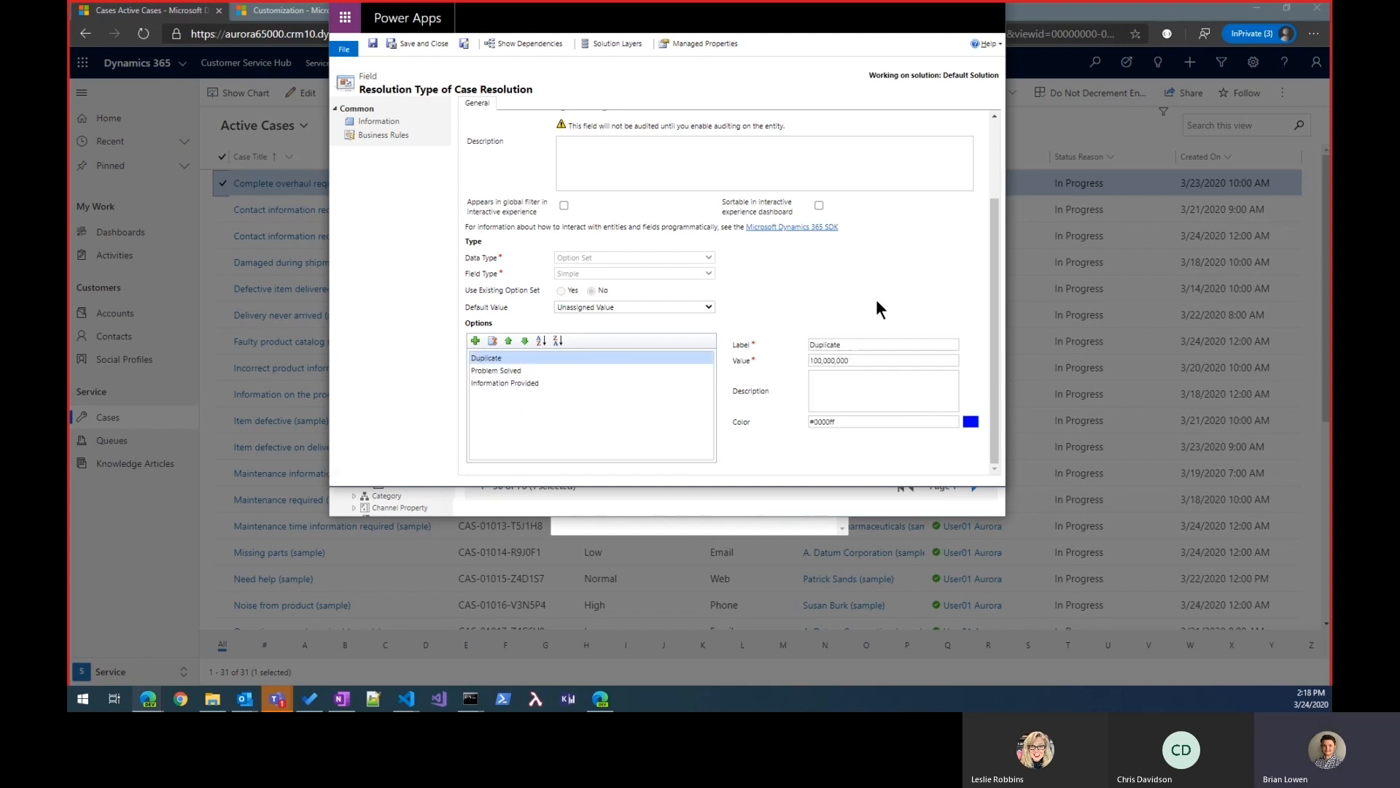
click(418, 42)
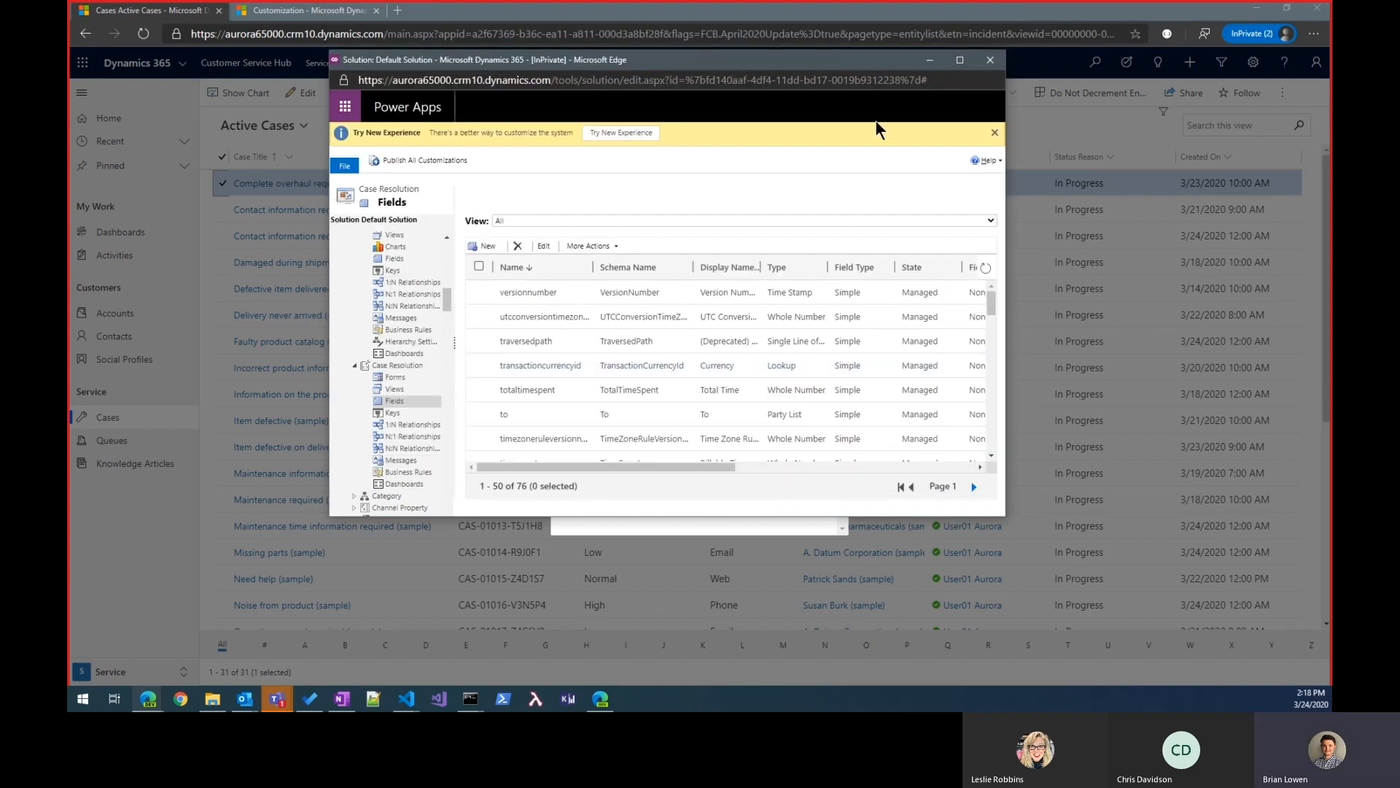
Step: Return to the Active Cases list, close the outdated resolution form and start a fresh resolution for the case Complete overhaul required (sample)
click(927, 57)
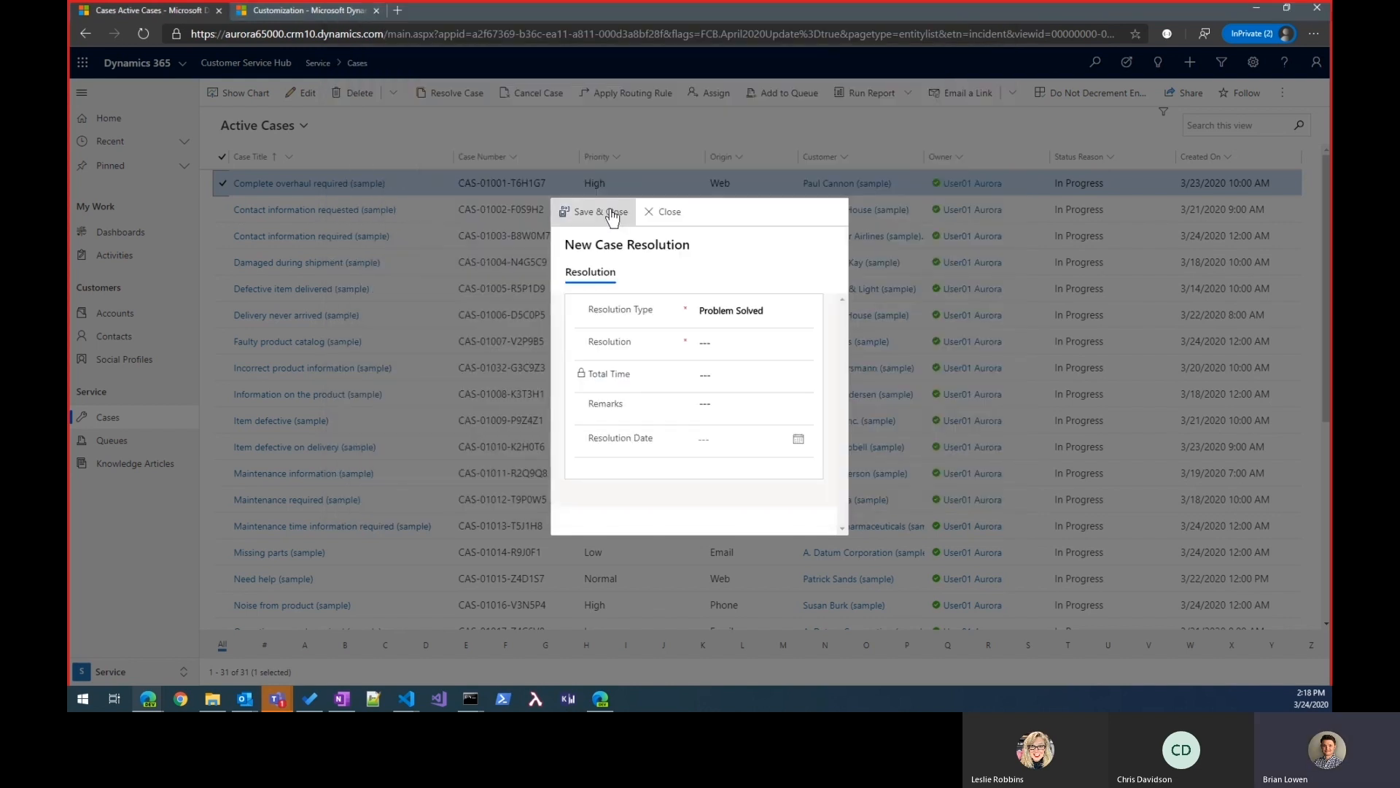
click(664, 211)
click(772, 432)
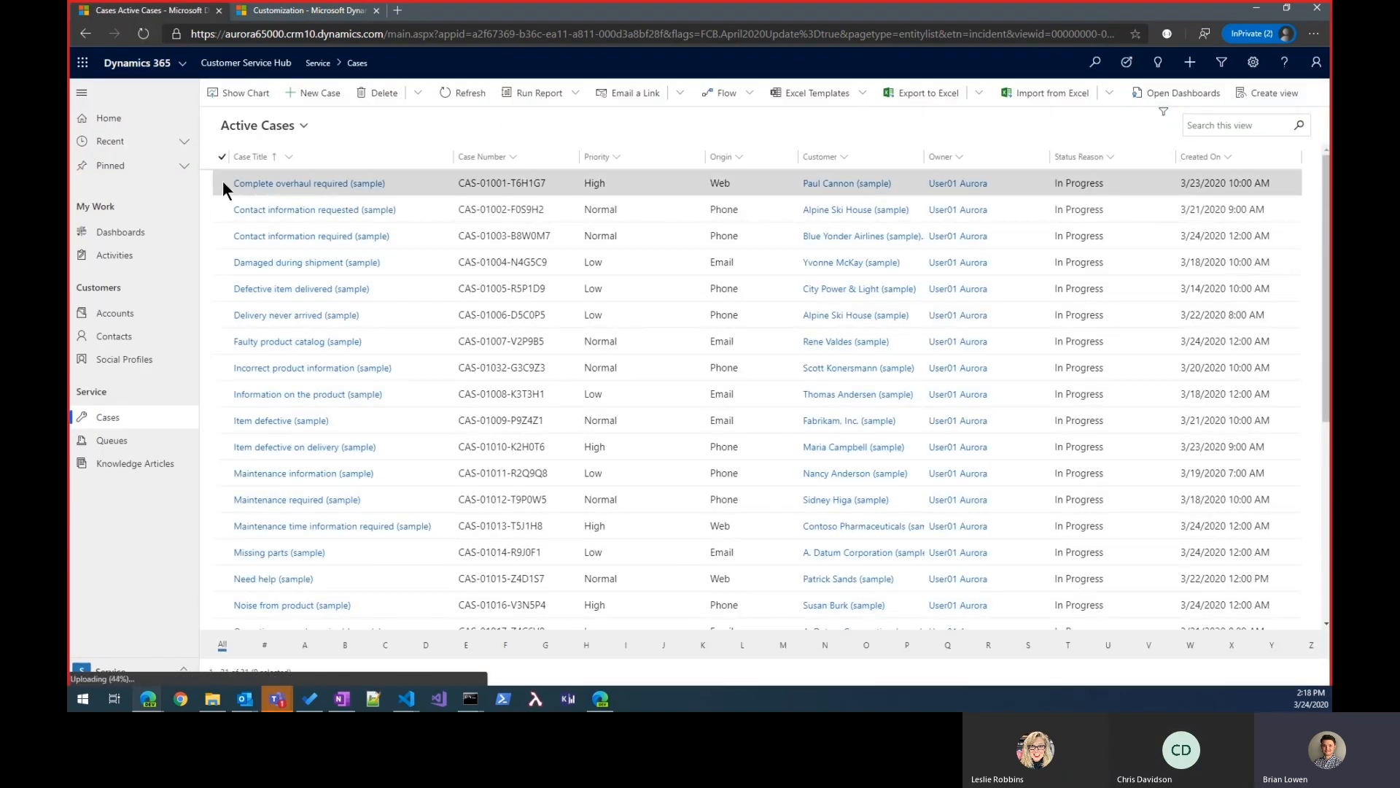
click(223, 184)
click(488, 98)
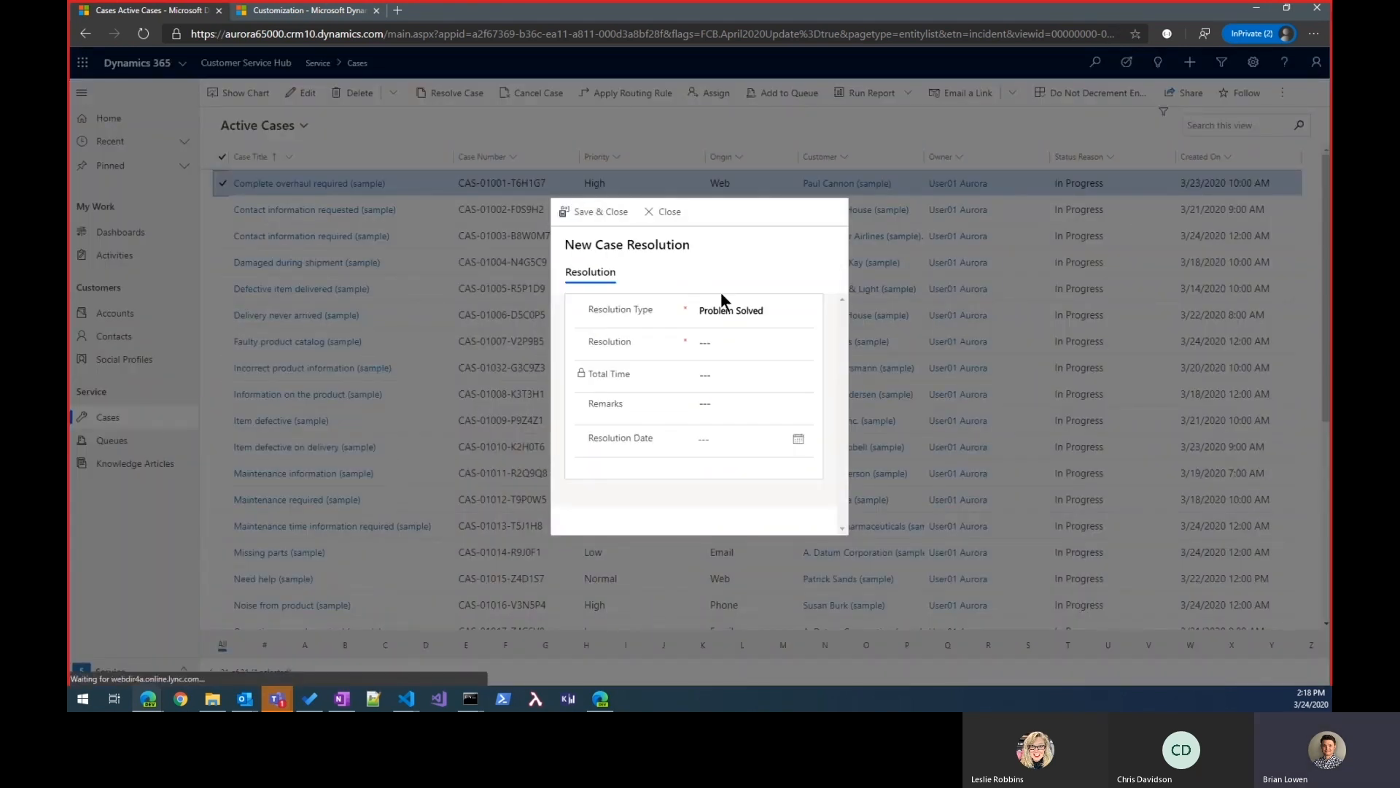
Step: Resolve the case with Resolution Type Duplicate, Resolution "resolved as duplicate" and Resolution Date 3/24/2020, saving and closing the form
click(733, 311)
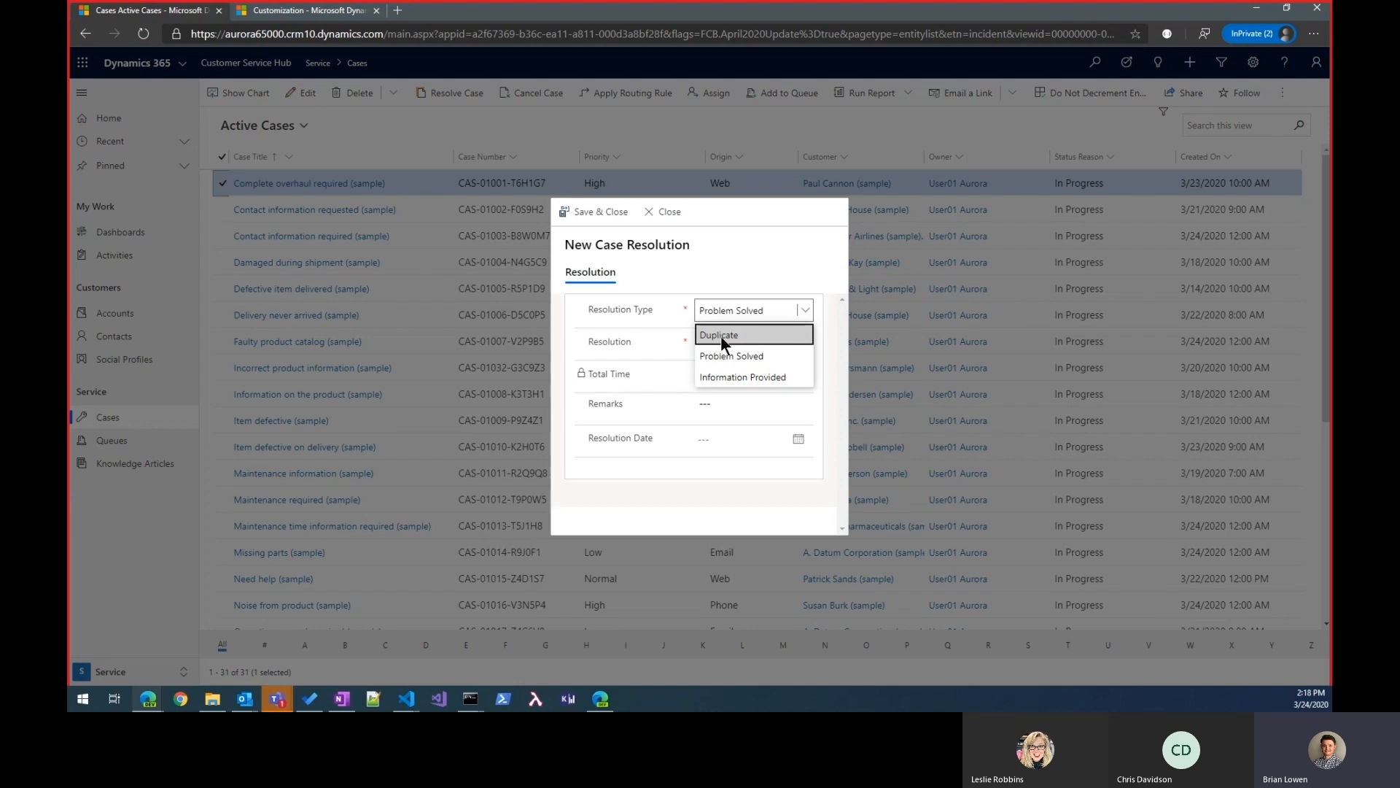
click(716, 334)
click(738, 344)
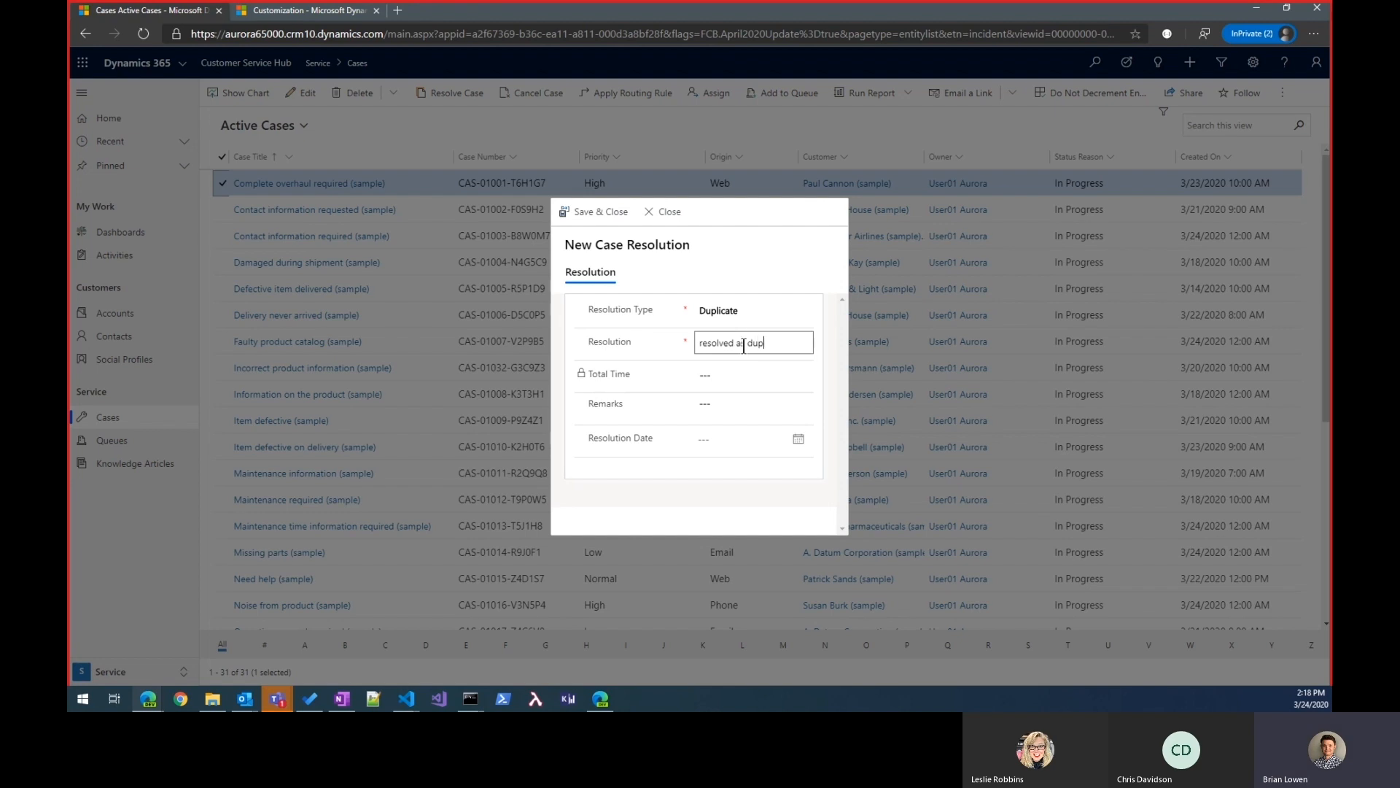
click(798, 439)
click(743, 560)
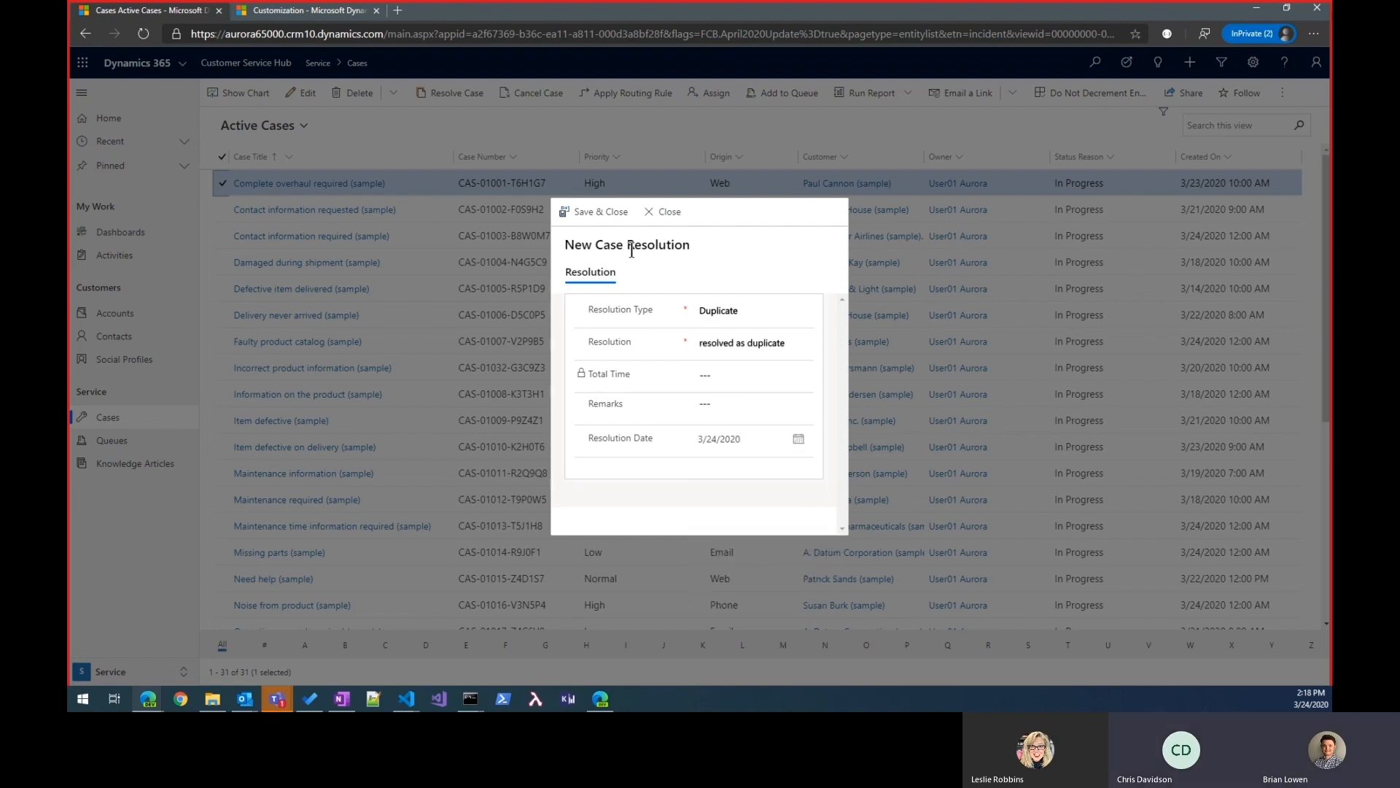
click(602, 212)
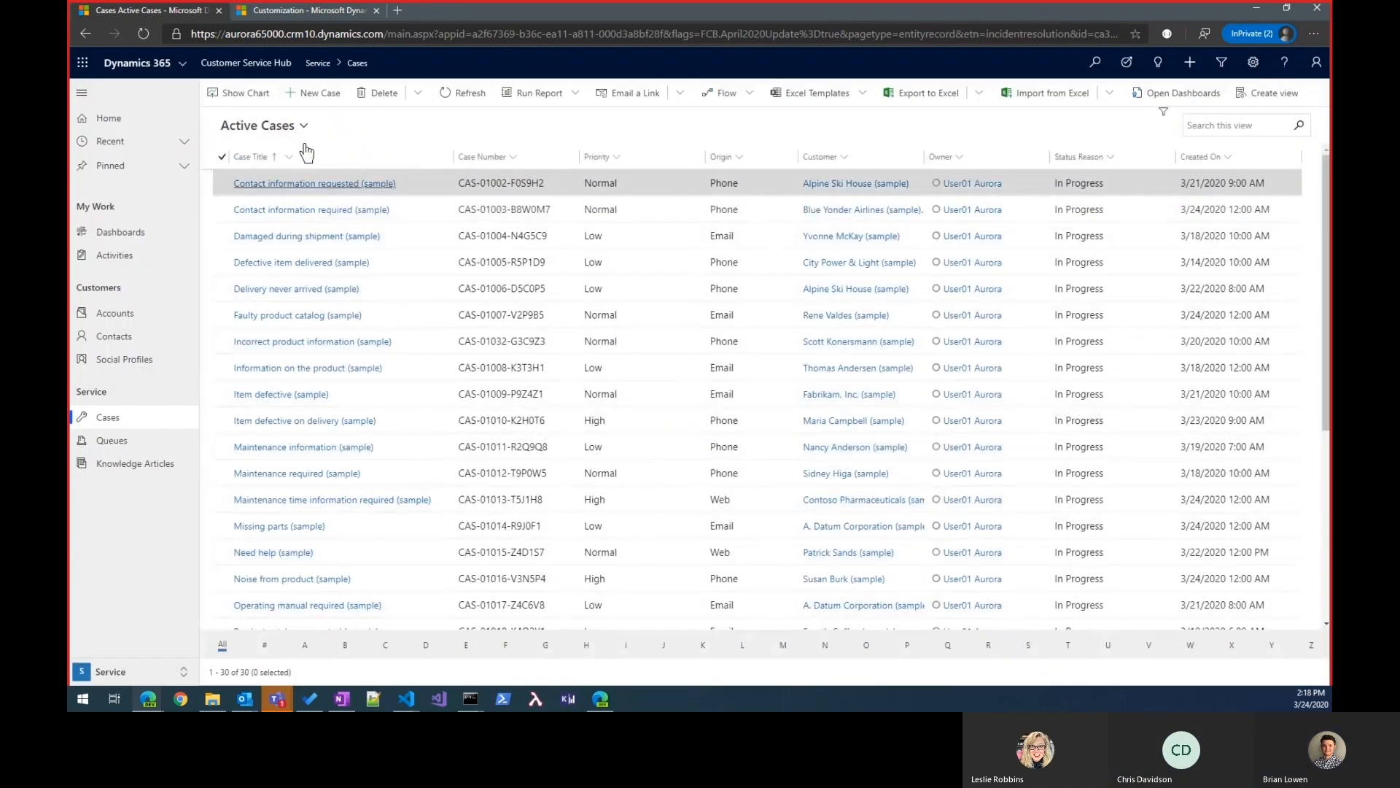
Step: From the My Resolved Cases view, open the case Complete overhaul required (sample) and open its resolution entry in the timeline
click(300, 125)
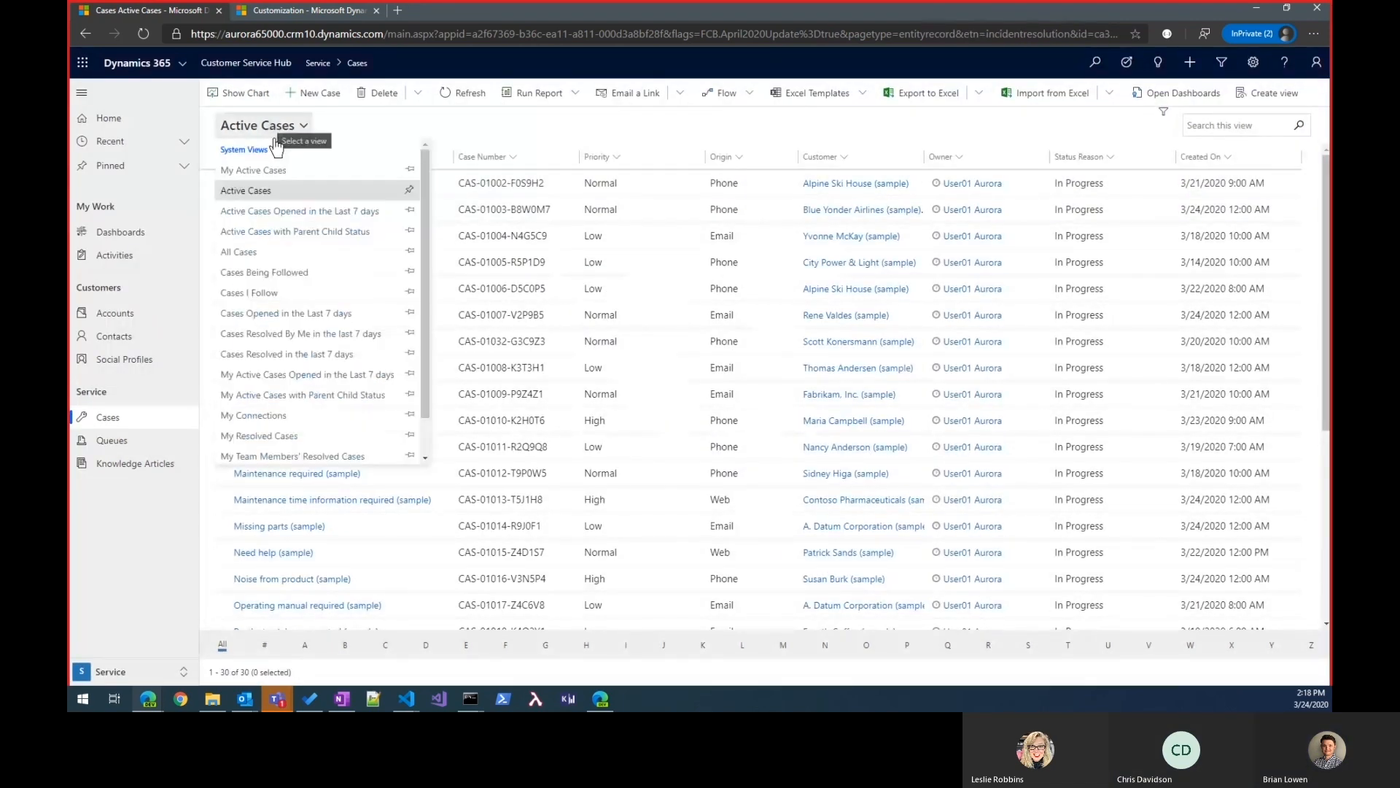
click(288, 435)
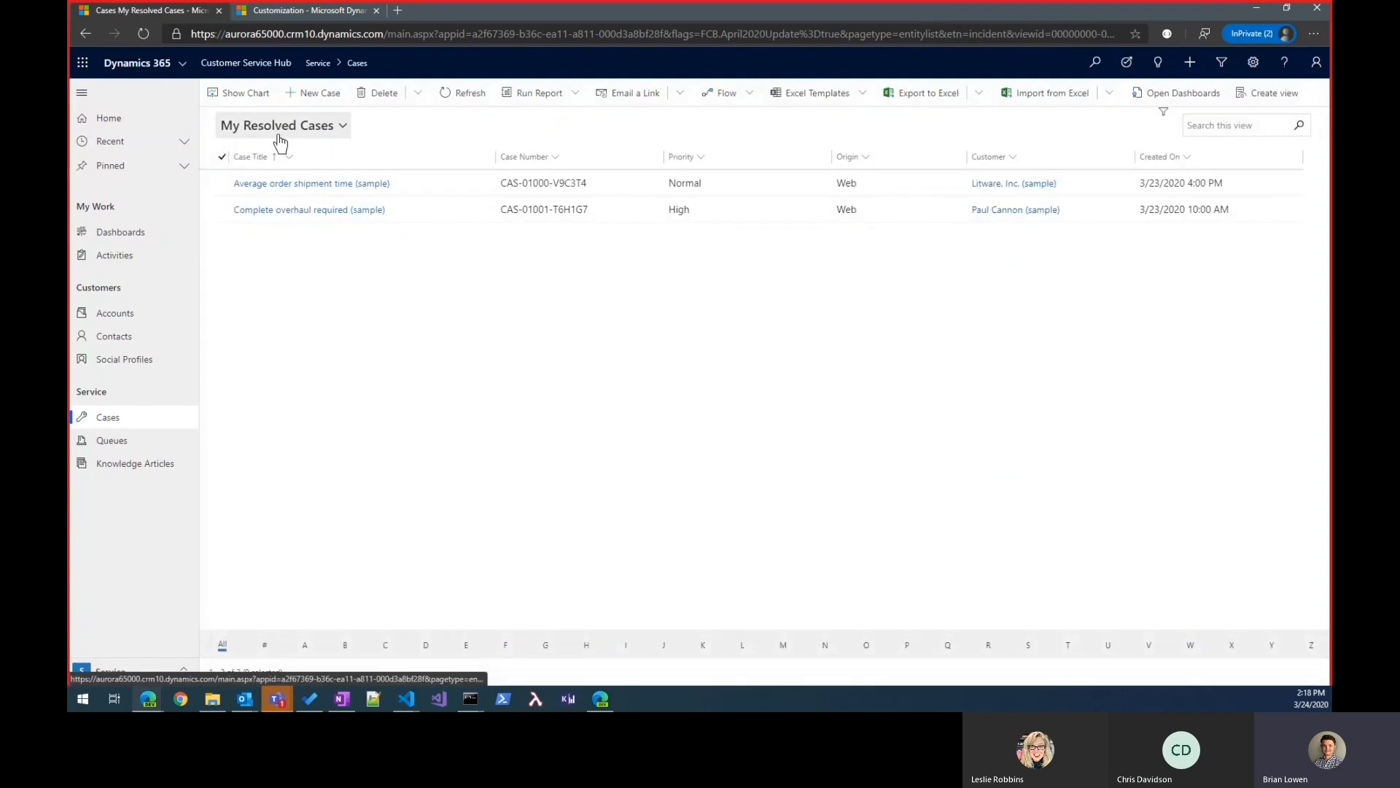
click(296, 212)
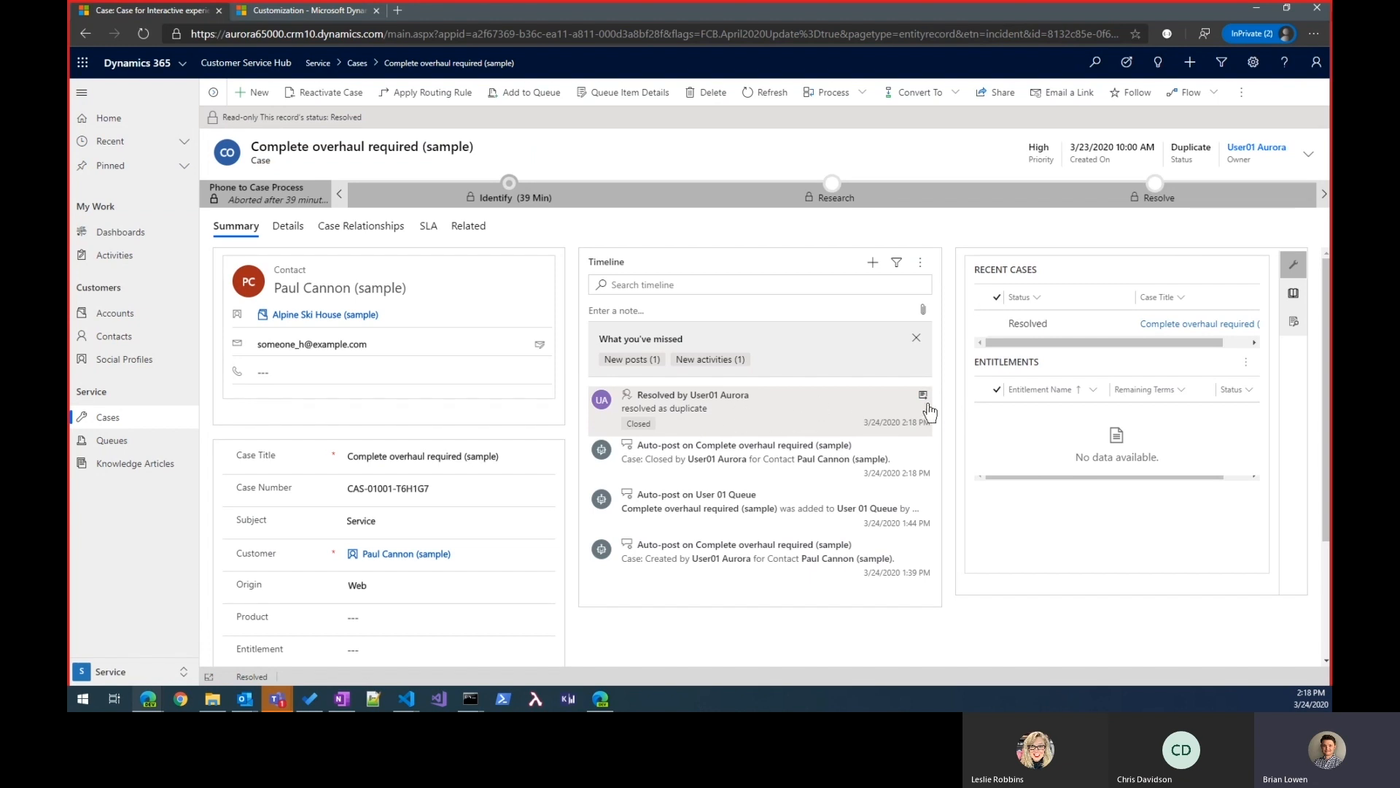
click(923, 397)
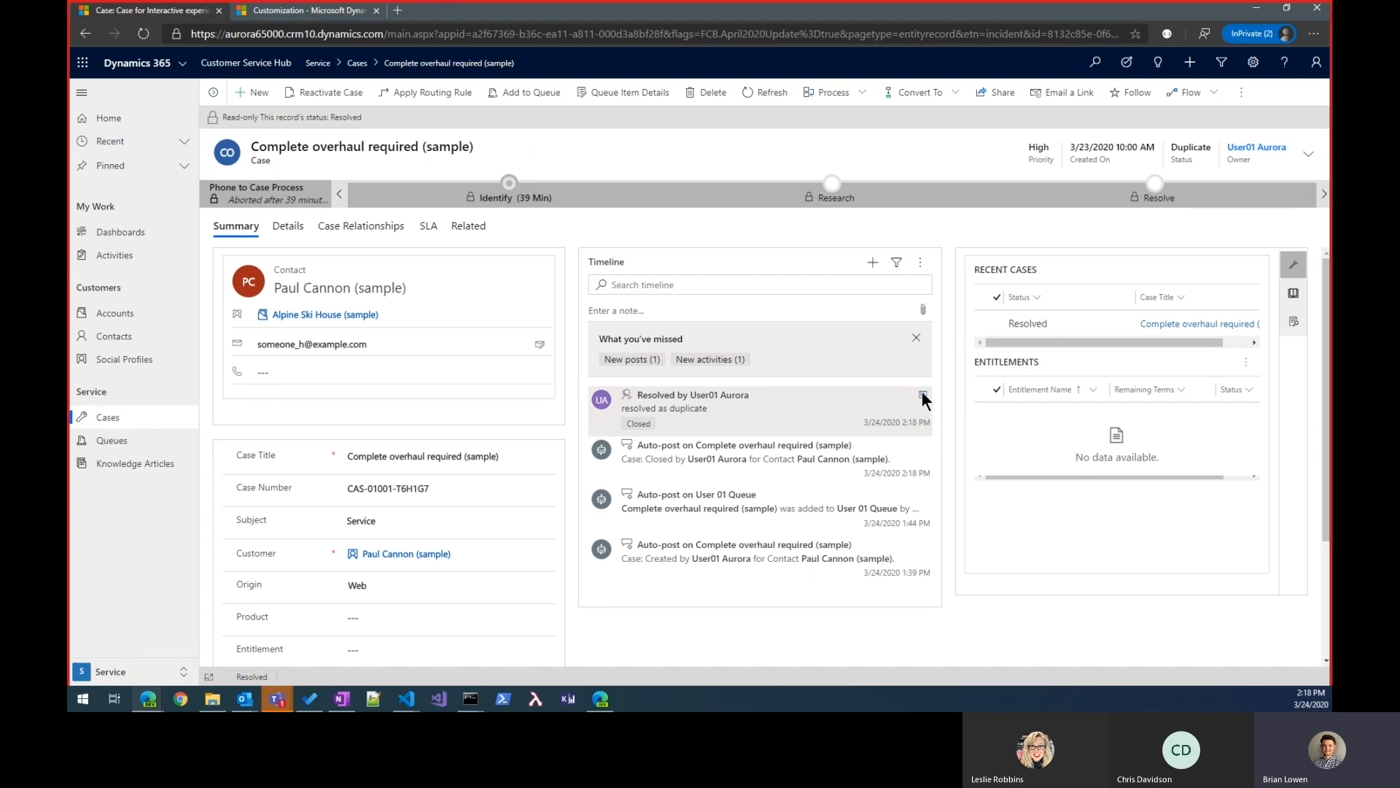